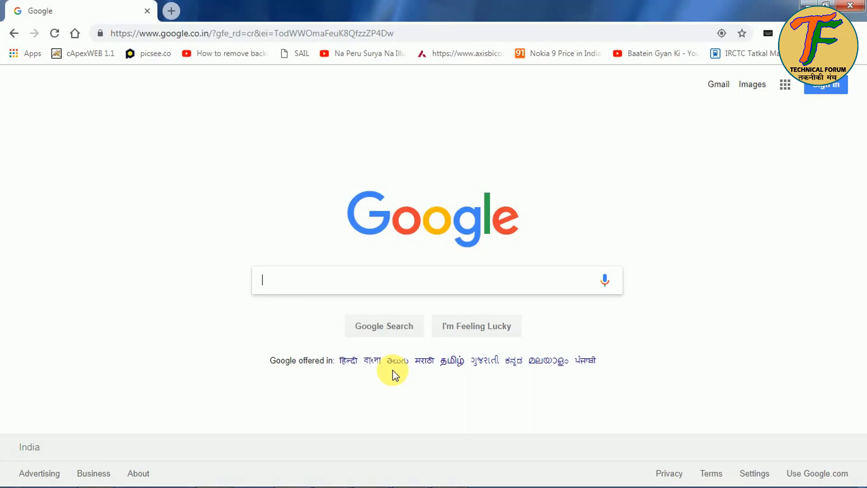
Step: Search Google for 'kotak mahindra bank 811' and open the '811 Digital Bank Account - Kotak Mahindra Bank' result
{"action": "type", "text": "kotak mahindra bank 811"}
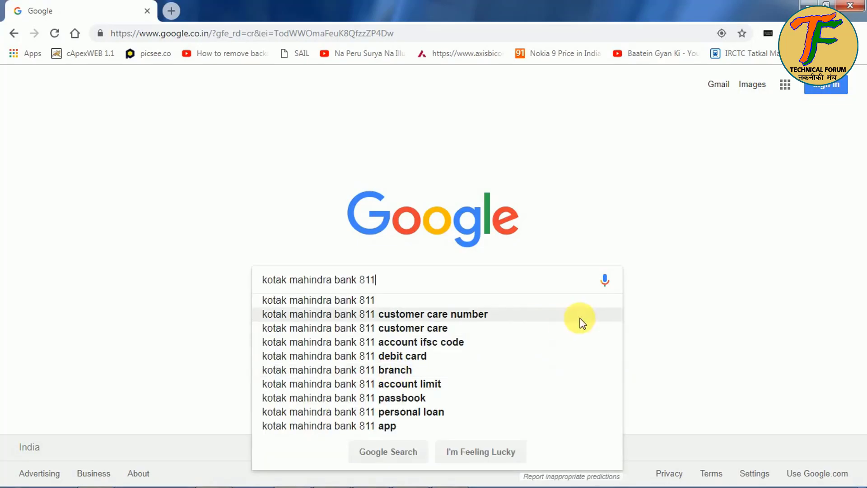
{"action": "key", "text": "Return"}
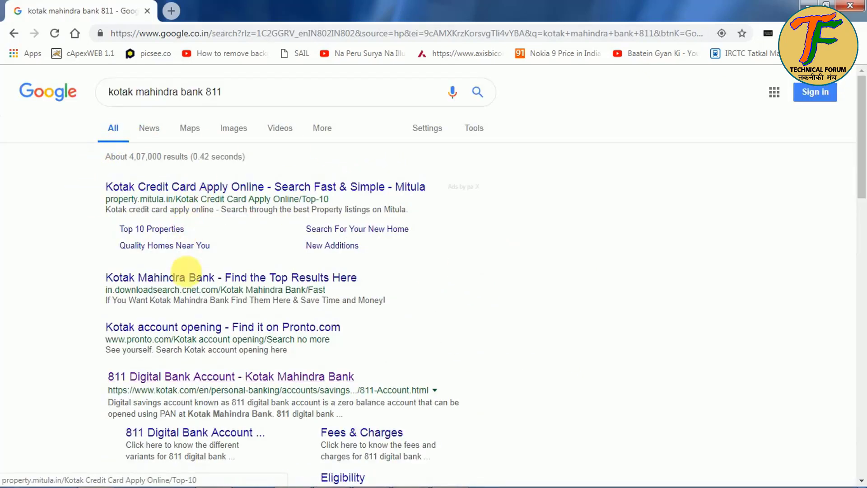
{"action": "scroll", "coordinate": [189, 275], "scroll_direction": "down", "scroll_amount": 3}
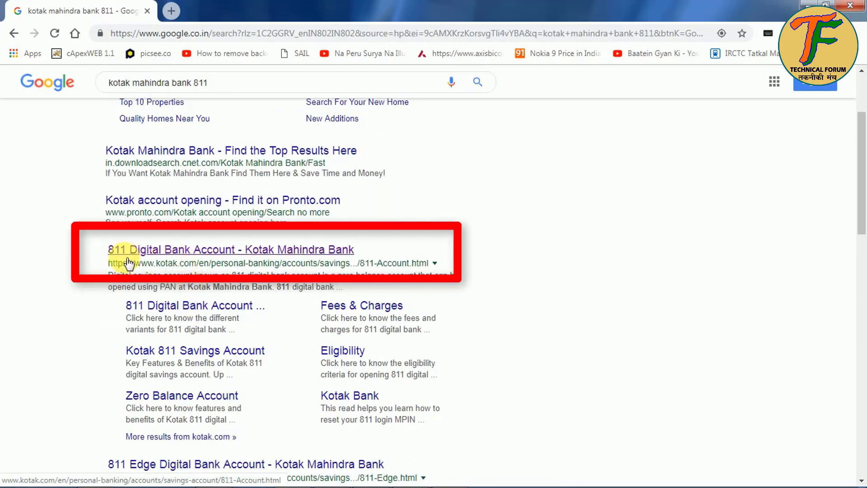
{"action": "left_click", "coordinate": [126, 253]}
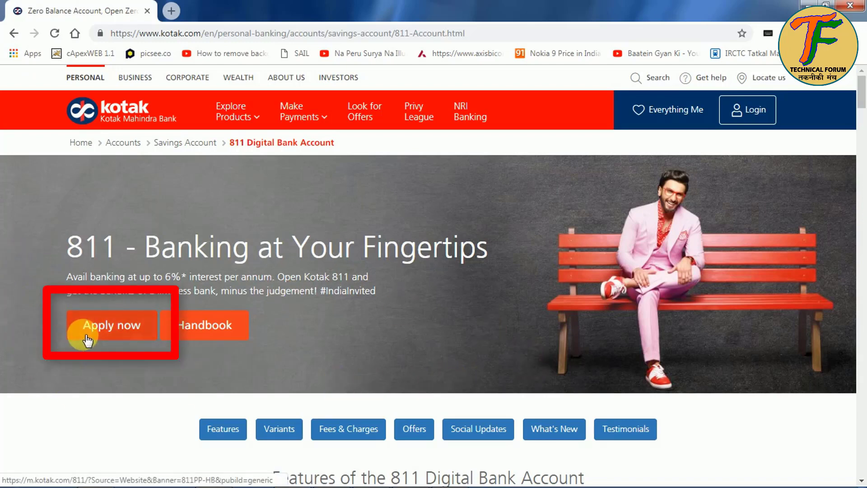
Step: Start the 811 application, enter the applicant's full name and mobile number, and request the OTP
{"action": "left_click", "coordinate": [116, 335]}
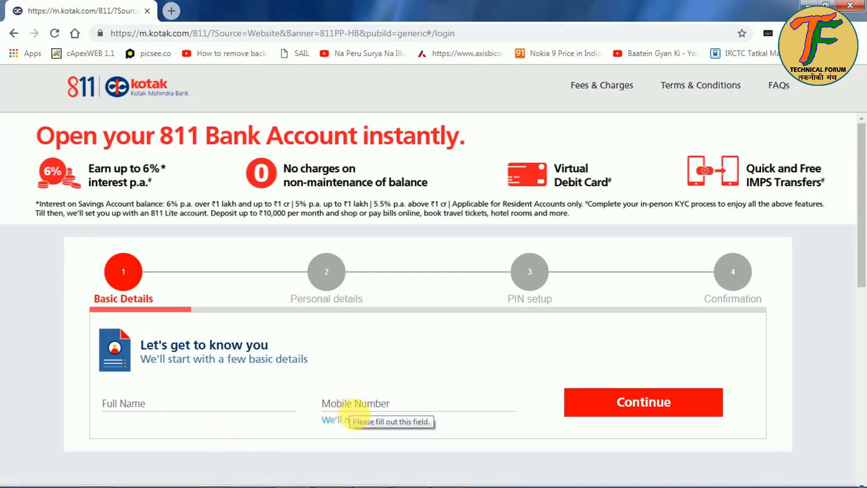
{"action": "left_click", "coordinate": [204, 412]}
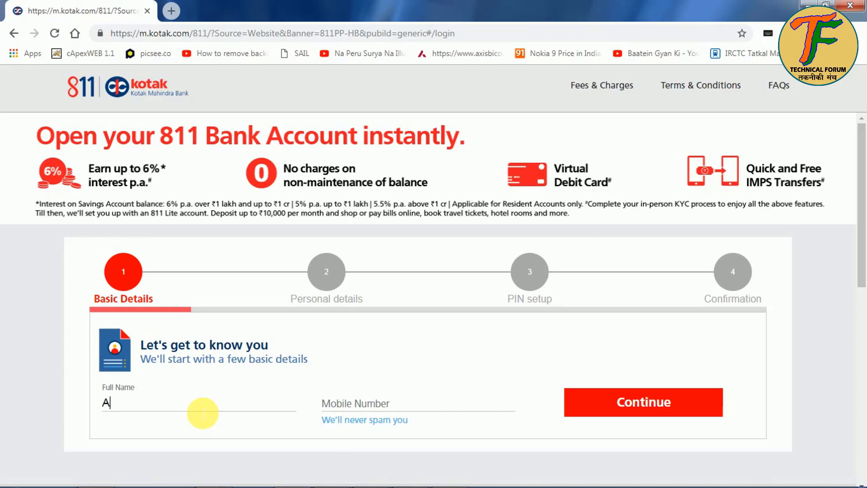
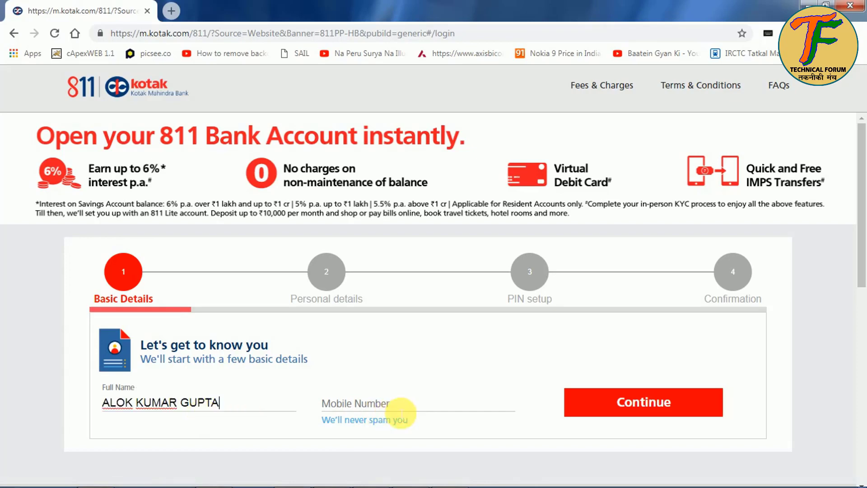
{"action": "left_click", "coordinate": [401, 413]}
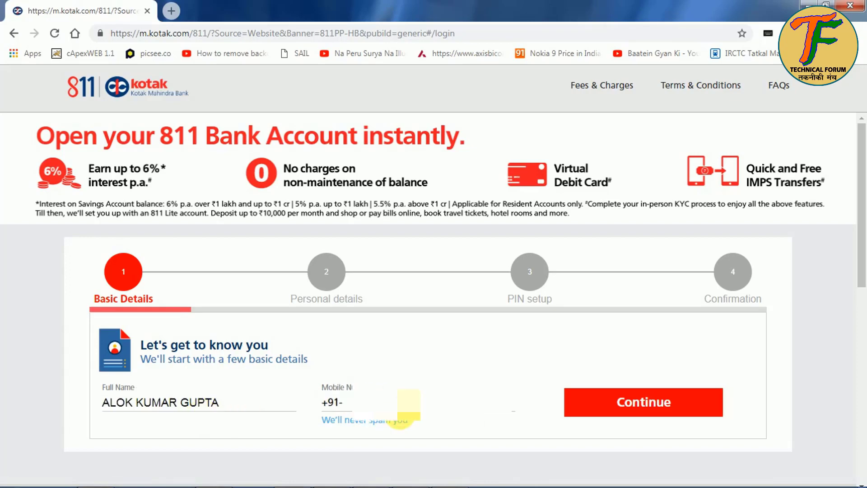
{"action": "type", "text": "98"}
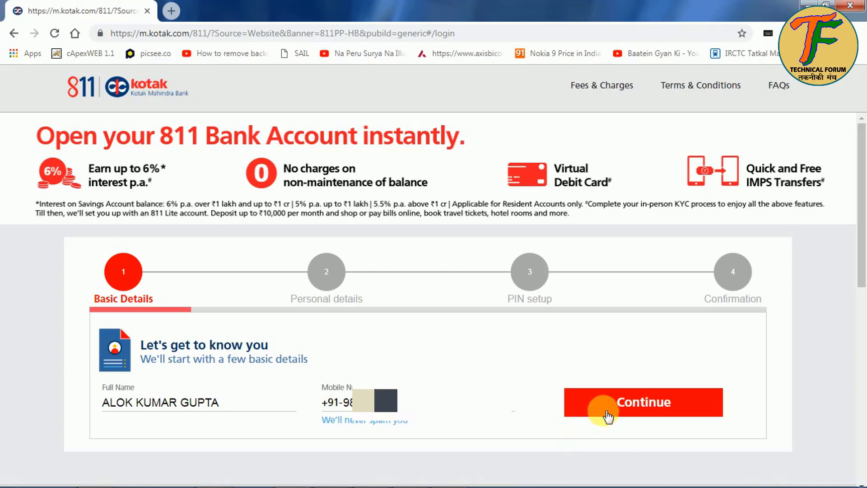
{"action": "left_click", "coordinate": [609, 411]}
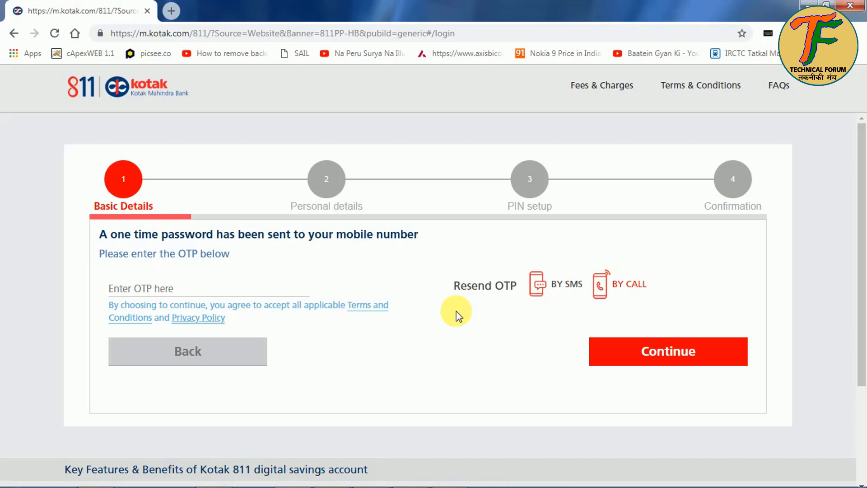
Step: Paste the received one-time password to verify the mobile number
{"action": "left_click", "coordinate": [206, 298]}
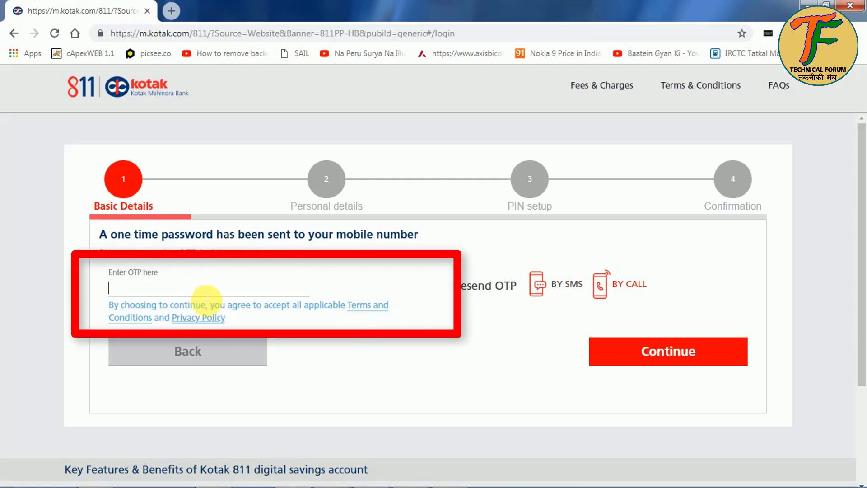
{"action": "key", "text": "ctrl+v"}
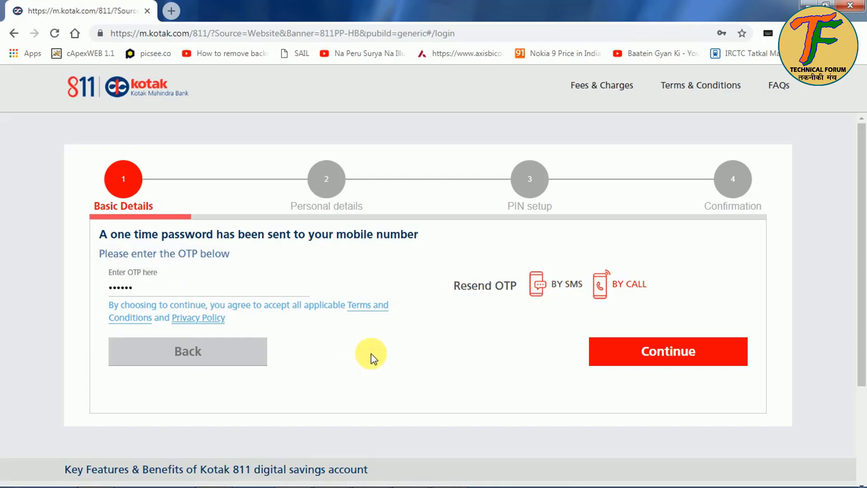
{"action": "left_click", "coordinate": [664, 352]}
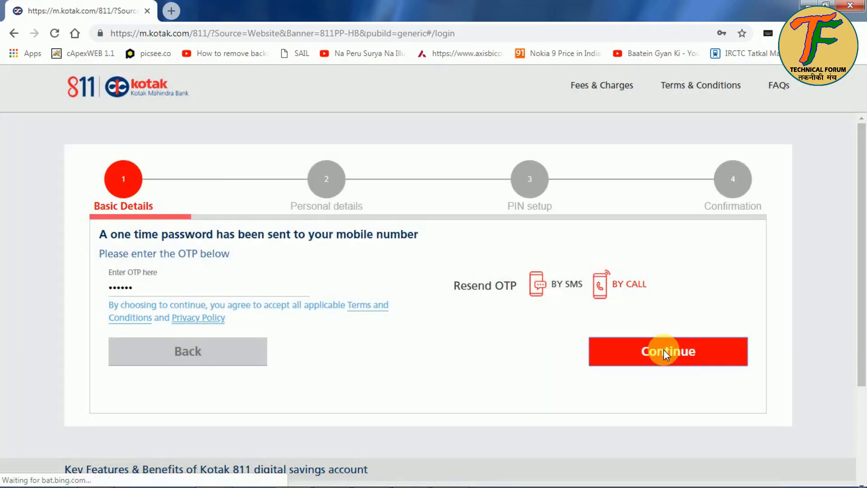
Step: Set gender to Male and choose the birth date from the Date of Birth calendar
{"action": "scroll", "coordinate": [368, 416], "scroll_direction": "down", "scroll_amount": 3}
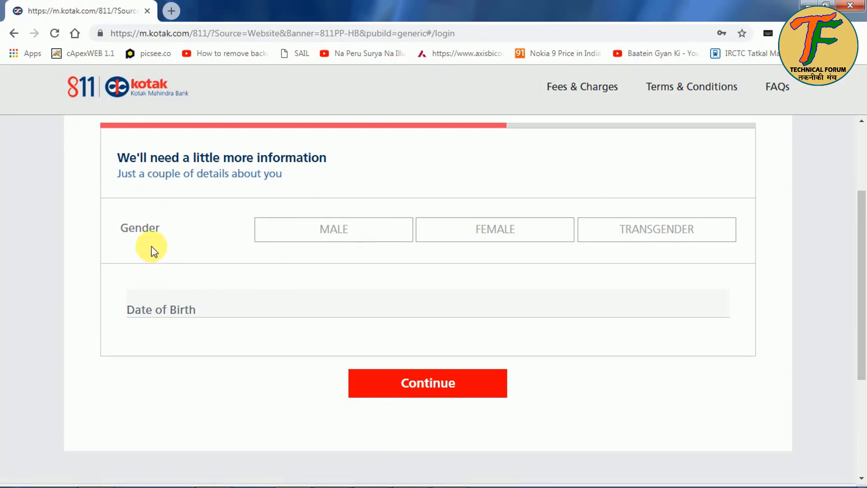
{"action": "left_click", "coordinate": [344, 234]}
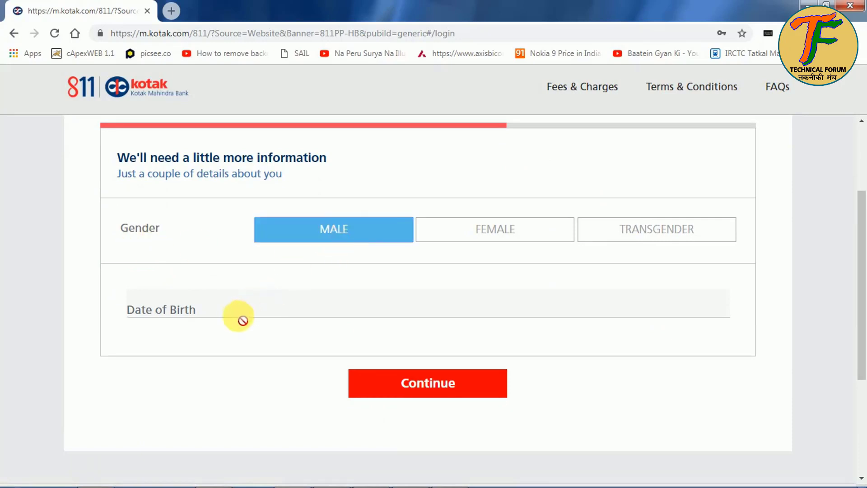
{"action": "left_click", "coordinate": [204, 310]}
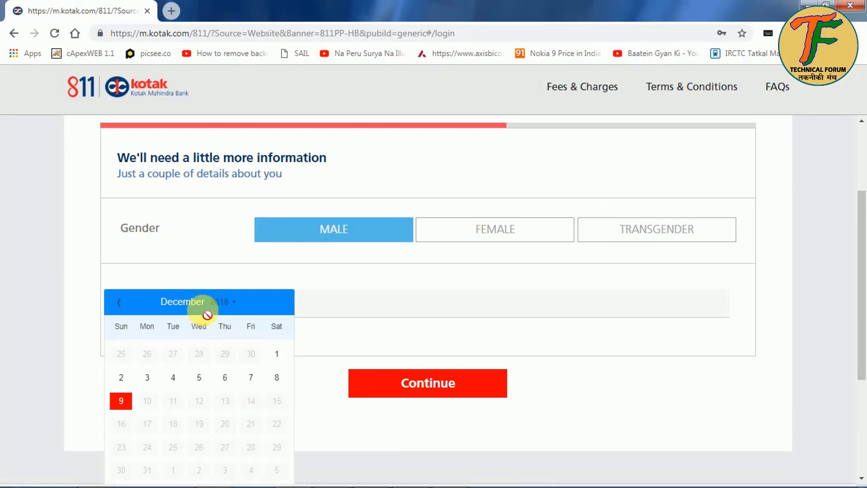
{"action": "left_click", "coordinate": [223, 301]}
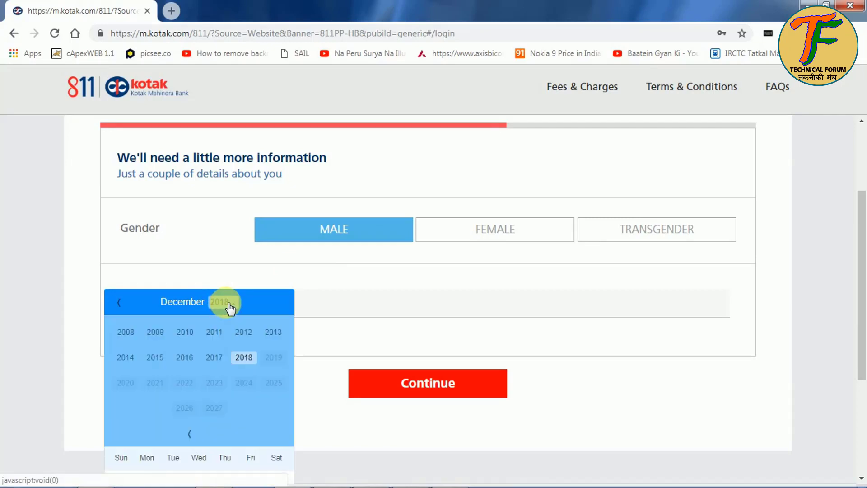
{"action": "left_click", "coordinate": [191, 434]}
{"action": "left_click", "coordinate": [190, 434]}
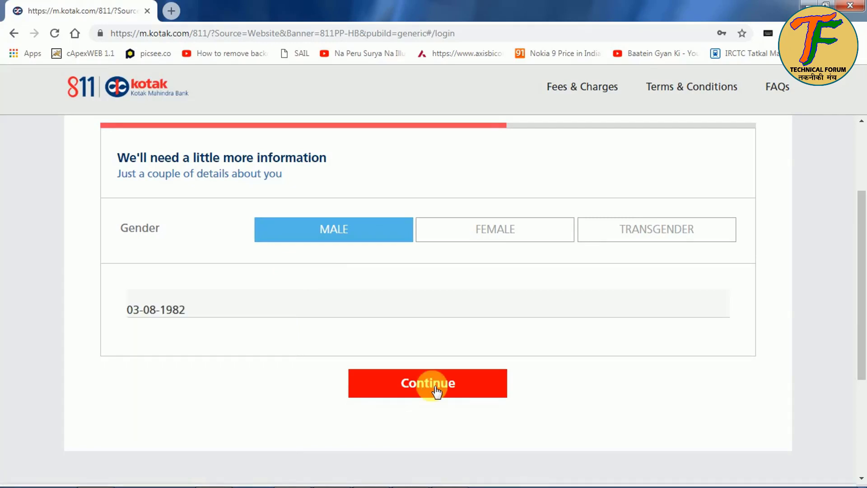
{"action": "left_click", "coordinate": [437, 389]}
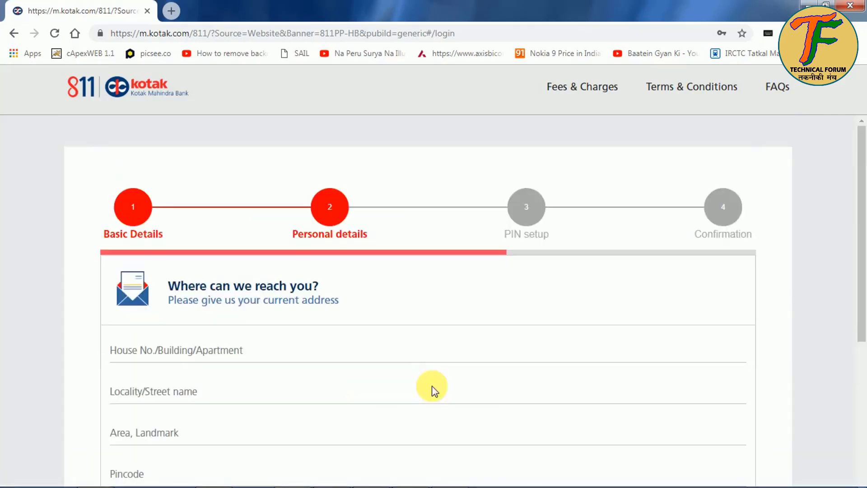
Step: Enter the house/building name and fill the locality from the saved address suggestion
{"action": "scroll", "coordinate": [437, 389], "scroll_direction": "down", "scroll_amount": 3}
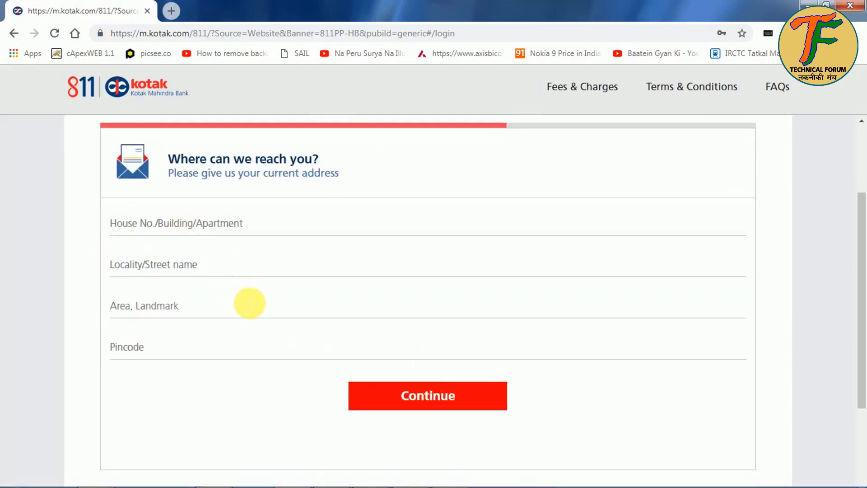
{"action": "scroll", "coordinate": [249, 303], "scroll_direction": "up", "scroll_amount": 2}
{"action": "scroll", "coordinate": [248, 304], "scroll_direction": "down", "scroll_amount": 2}
{"action": "left_click", "coordinate": [145, 231]}
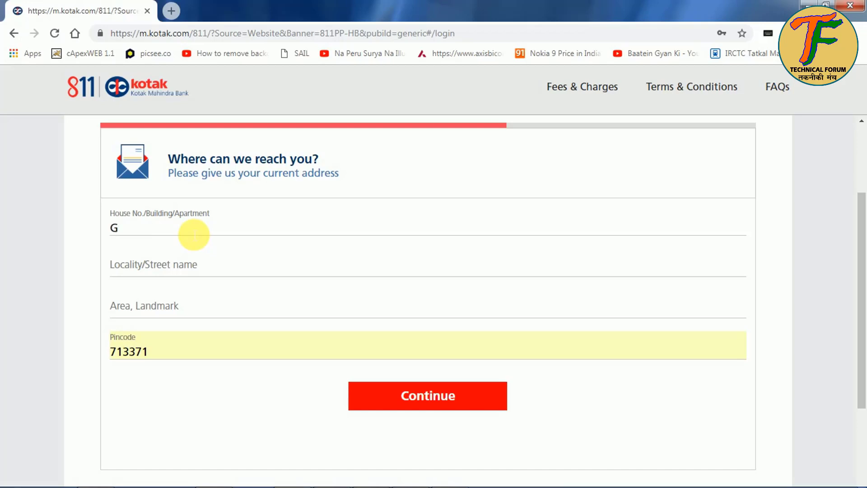
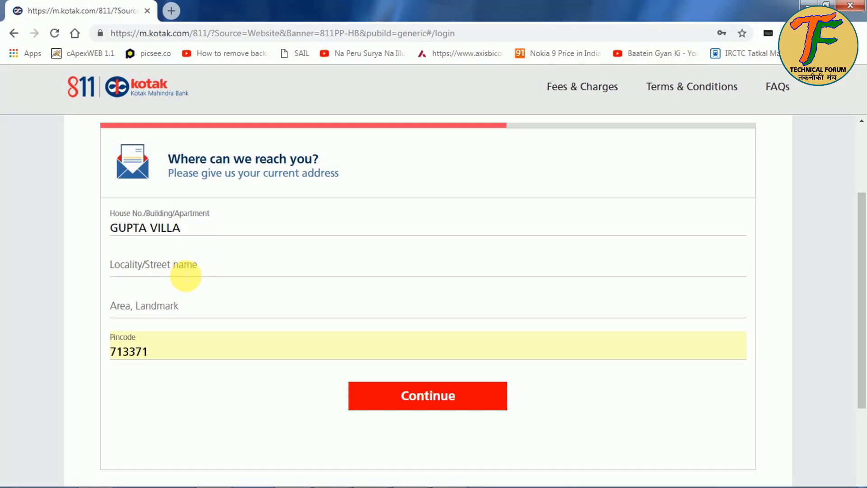
{"action": "left_click", "coordinate": [182, 273]}
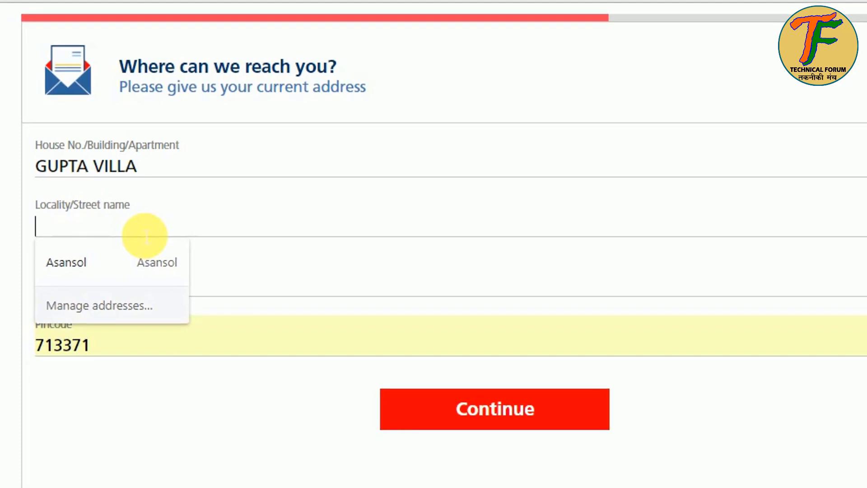
{"action": "type", "text": "A"}
{"action": "left_click", "coordinate": [146, 262]}
Step: Add the area/landmark and pincode, then submit and confirm the current address
{"action": "left_click", "coordinate": [149, 284]}
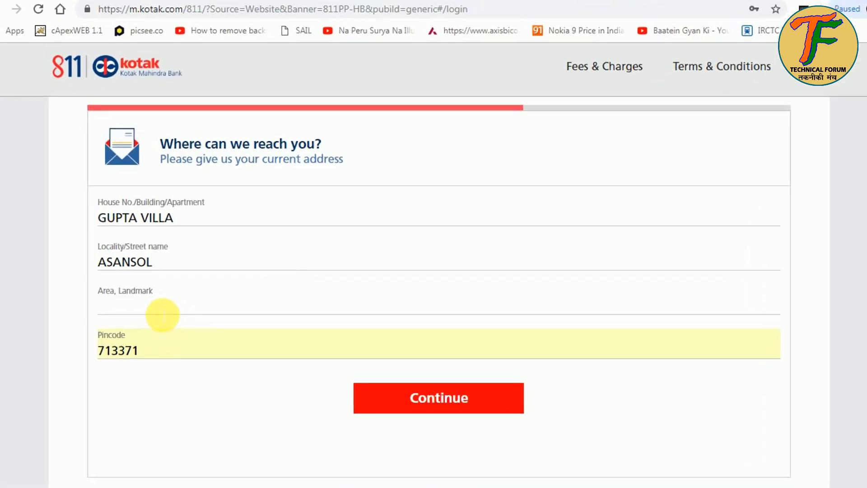
{"action": "type", "text": "NE"}
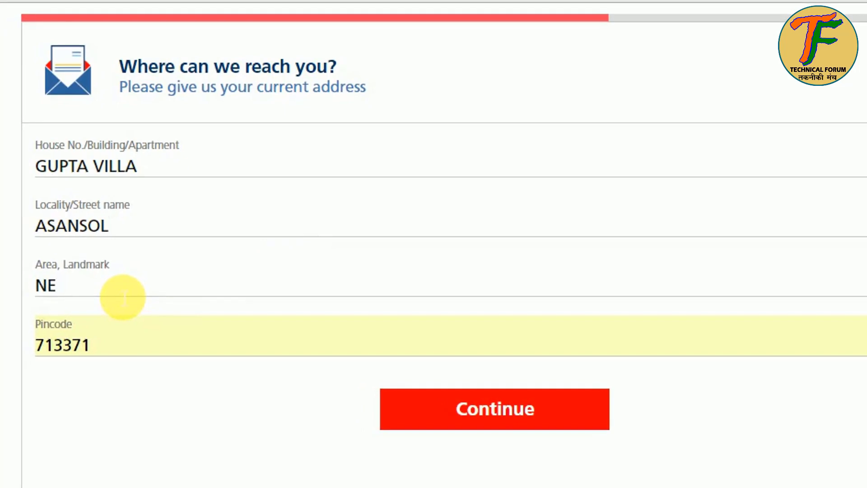
{"action": "type", "text": "AR SHIV MANDIR"}
{"action": "left_click", "coordinate": [156, 352]}
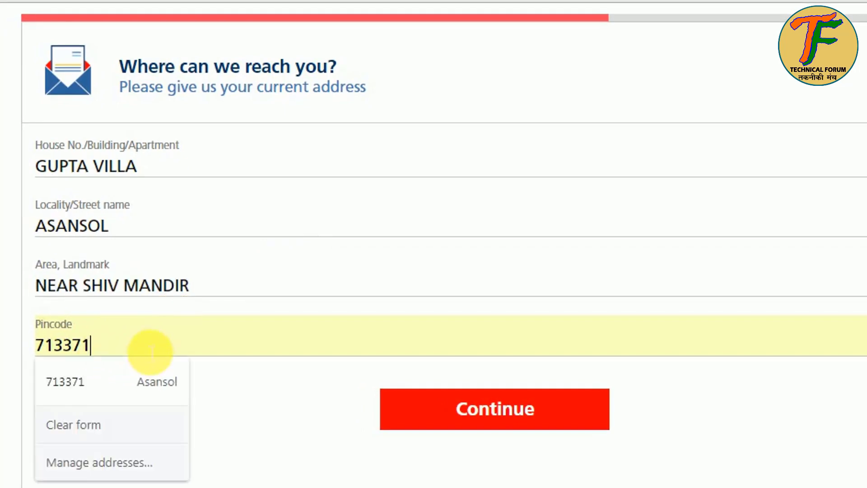
{"action": "left_click", "coordinate": [491, 414]}
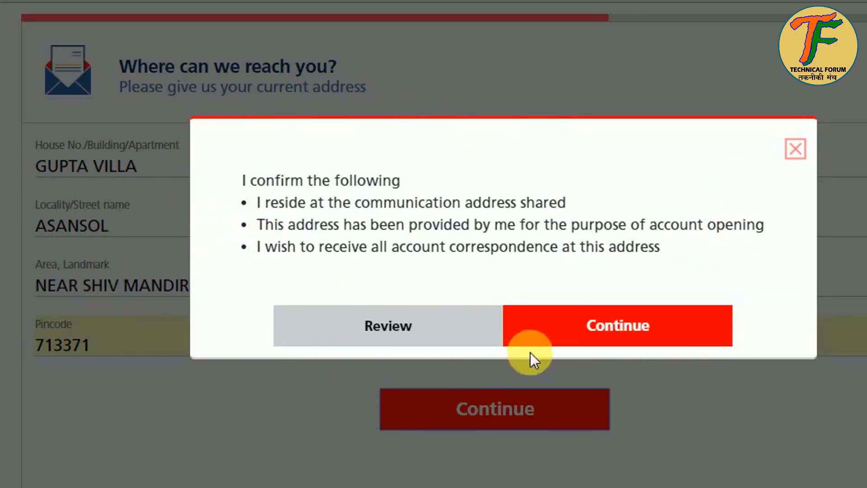
{"action": "left_click", "coordinate": [591, 334]}
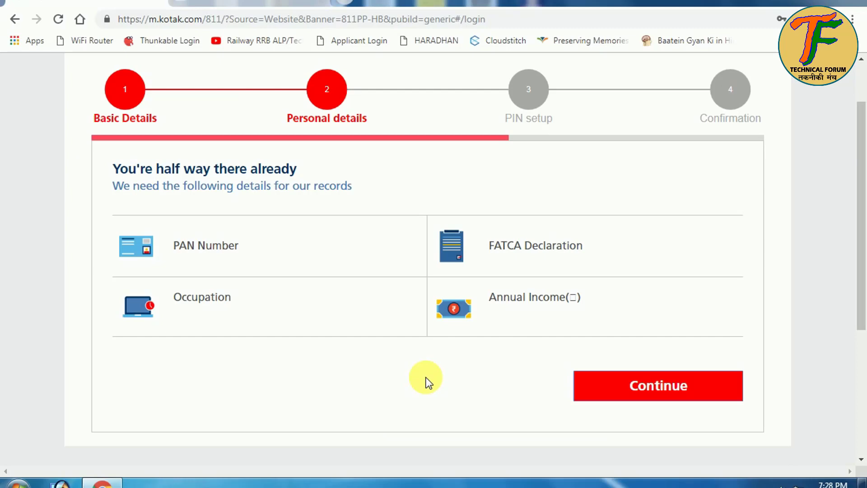
Step: Enter and submit the applicant's PAN number
{"action": "left_click", "coordinate": [636, 386]}
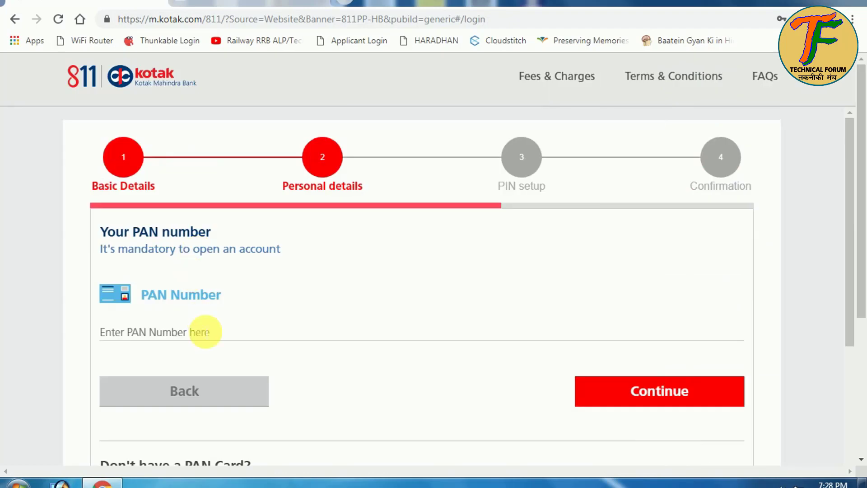
{"action": "left_click", "coordinate": [205, 332]}
{"action": "type", "text": "AK"}
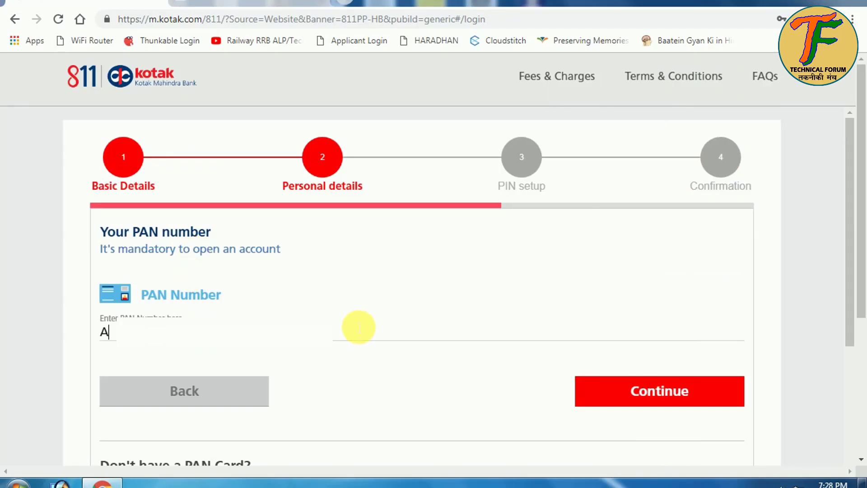
{"action": "left_click", "coordinate": [681, 394]}
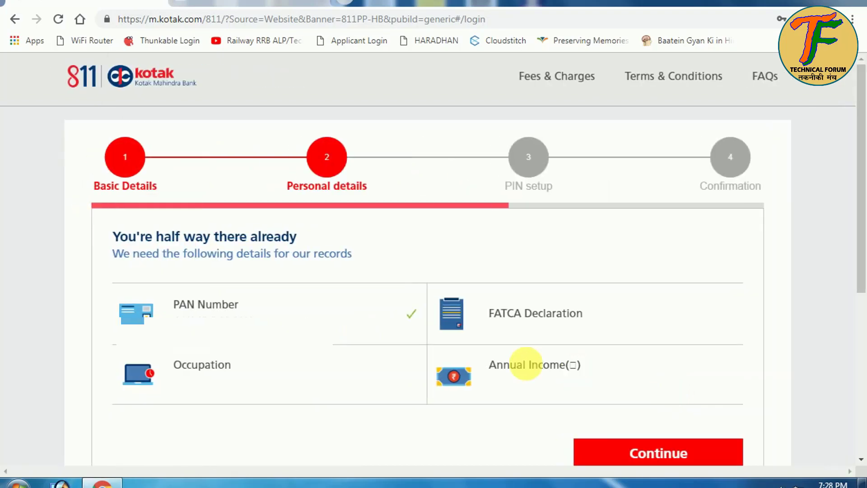
Step: Complete the FATCA Declaration as a tax resident of India only
{"action": "scroll", "coordinate": [531, 368], "scroll_direction": "down", "scroll_amount": 2}
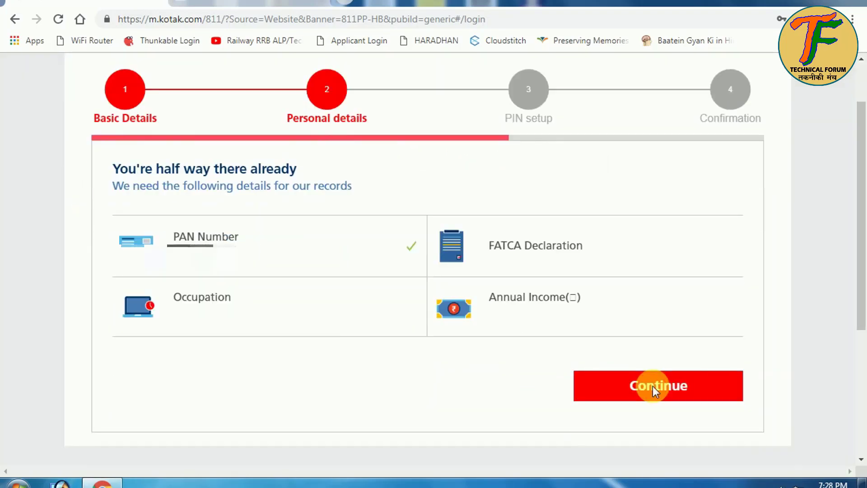
{"action": "left_click", "coordinate": [585, 254]}
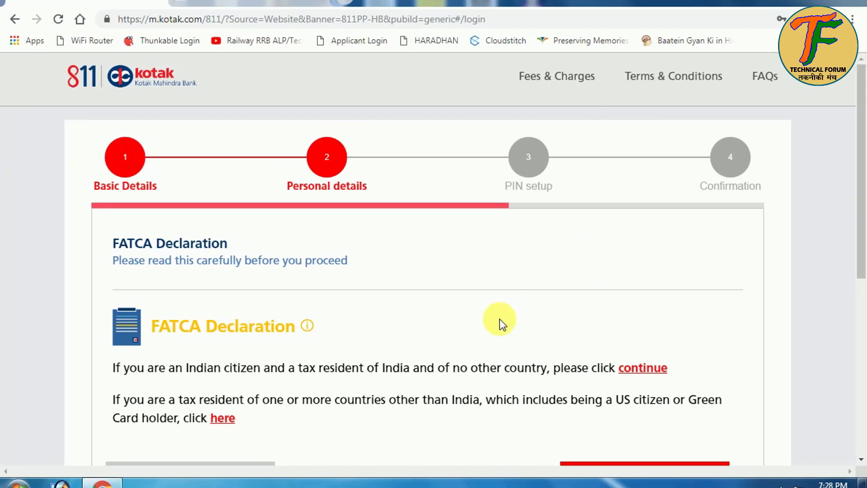
{"action": "scroll", "coordinate": [498, 321], "scroll_direction": "down", "scroll_amount": 3}
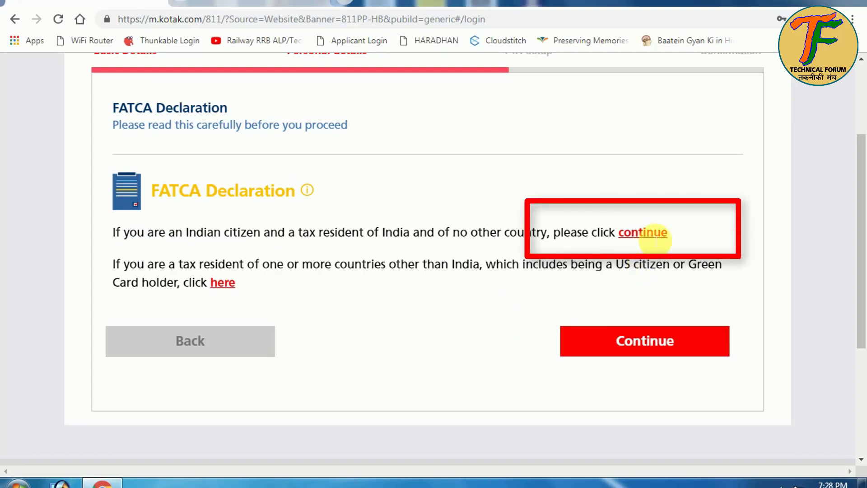
{"action": "left_click", "coordinate": [654, 235]}
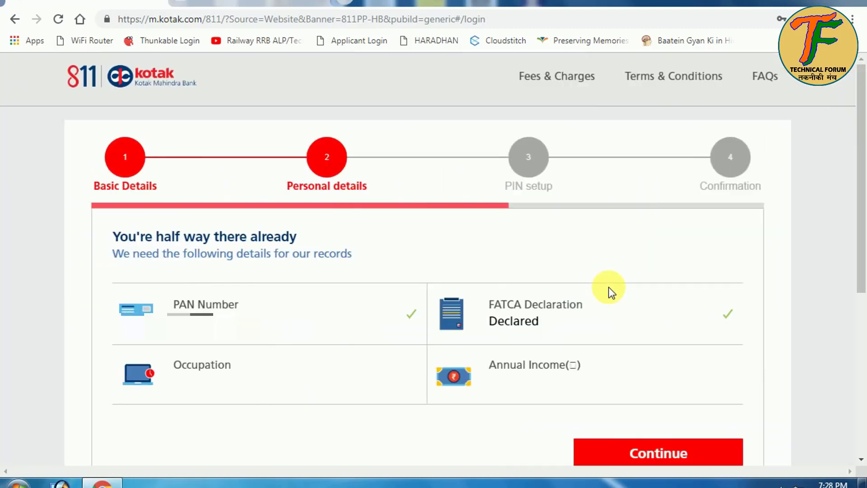
Step: Set the occupation to Self Employed
{"action": "left_click", "coordinate": [236, 383]}
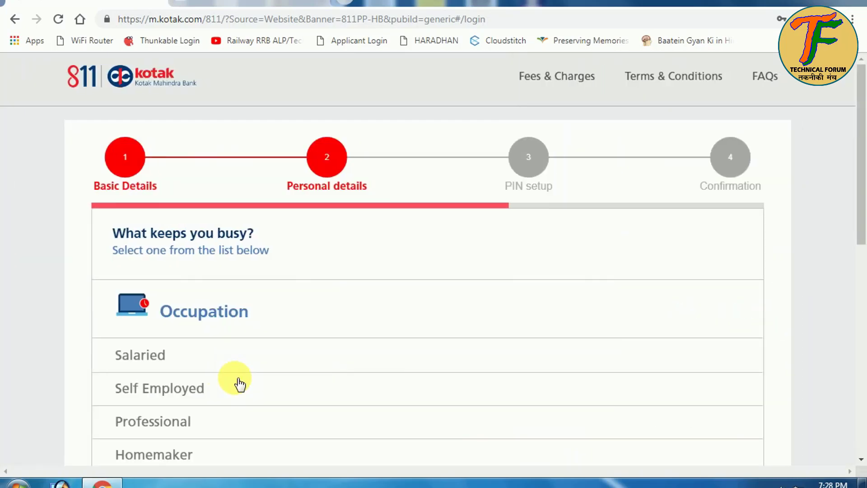
{"action": "scroll", "coordinate": [352, 391], "scroll_direction": "down", "scroll_amount": 2}
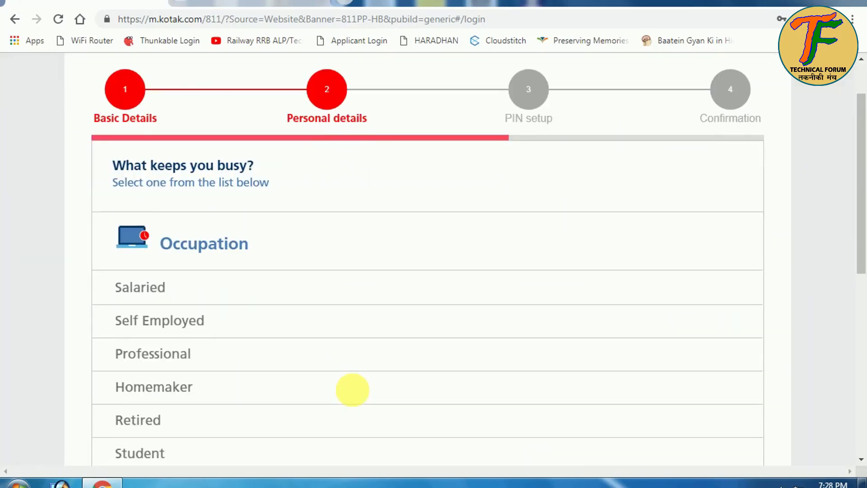
{"action": "left_click", "coordinate": [179, 332]}
{"action": "scroll", "coordinate": [550, 360], "scroll_direction": "down", "scroll_amount": 5}
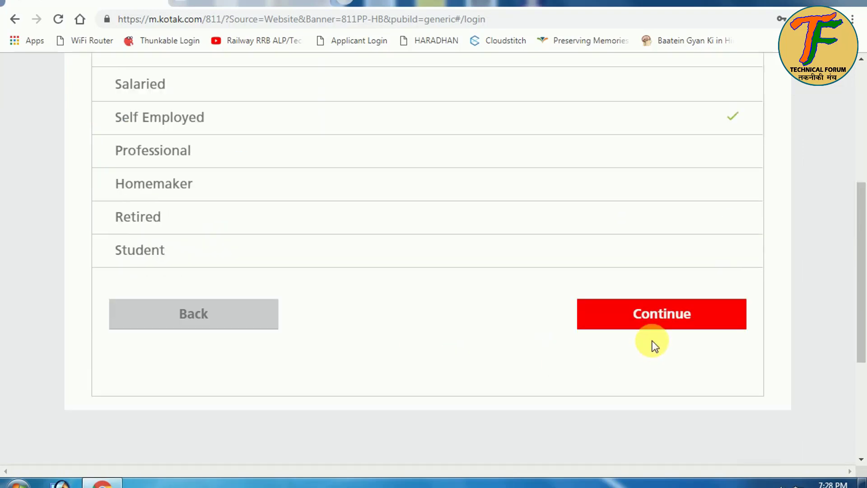
{"action": "left_click", "coordinate": [657, 325]}
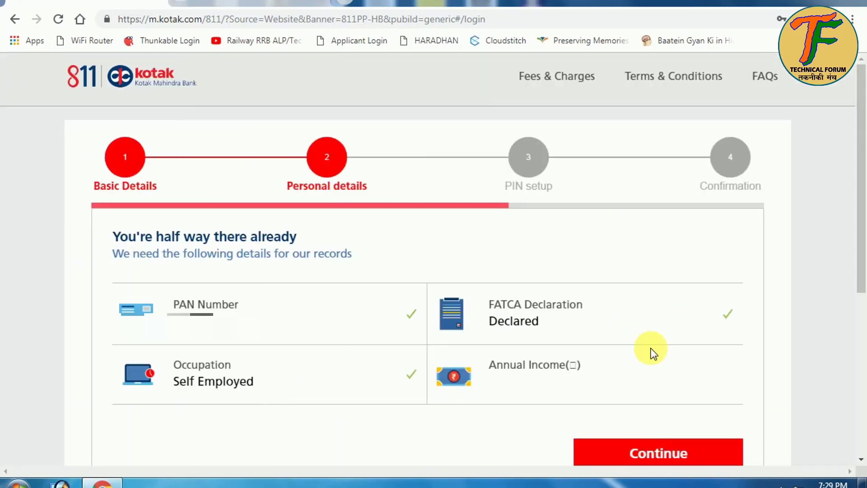
Step: Set annual income to Less than 2 lakhs and confirm the personal details summary
{"action": "left_click", "coordinate": [597, 383]}
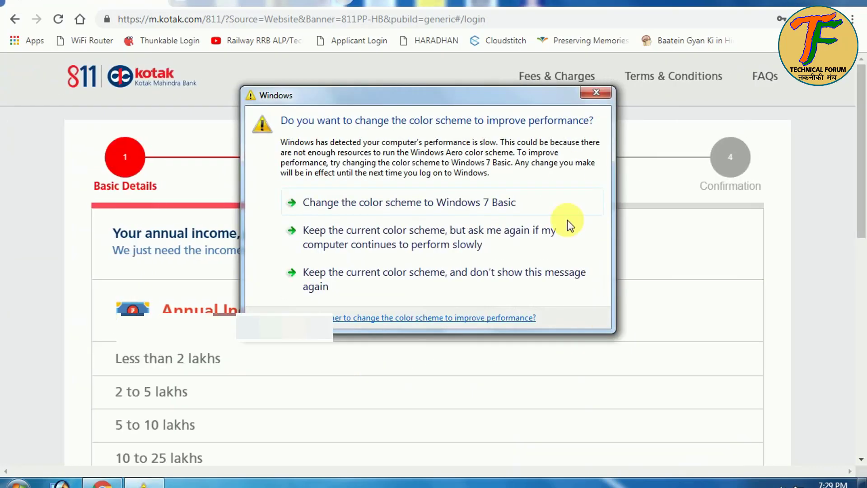
{"action": "left_click", "coordinate": [589, 95]}
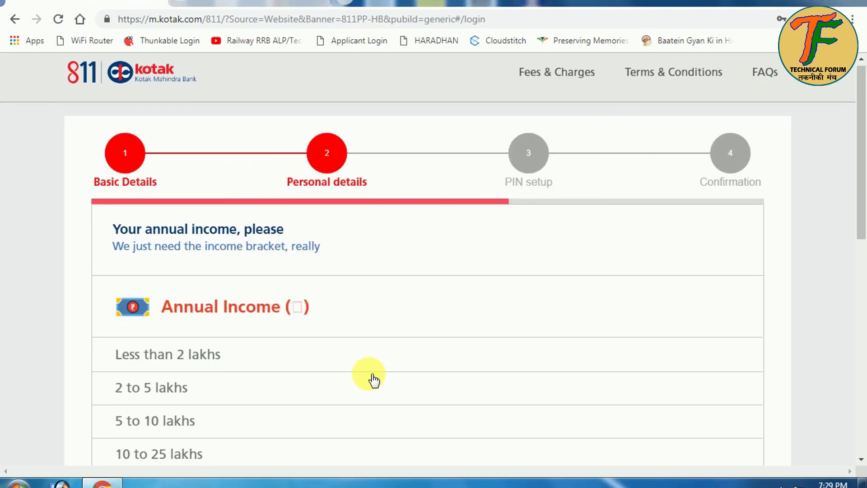
{"action": "scroll", "coordinate": [374, 379], "scroll_direction": "down", "scroll_amount": 3}
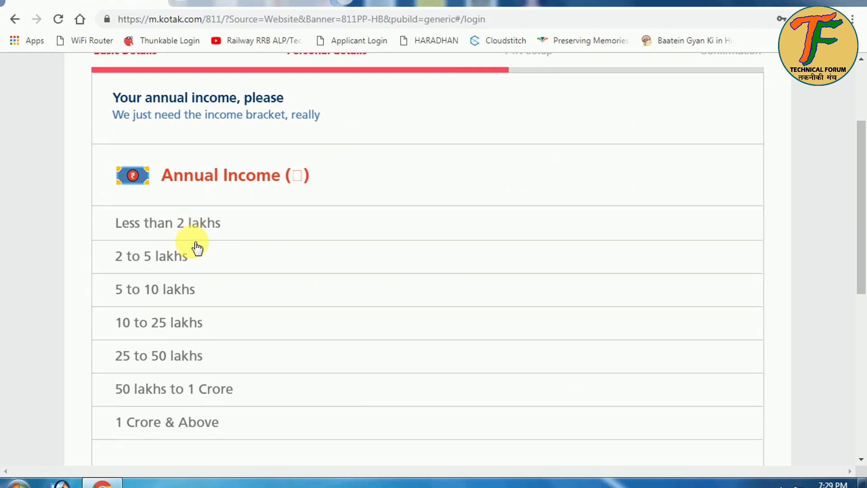
{"action": "left_click", "coordinate": [188, 234]}
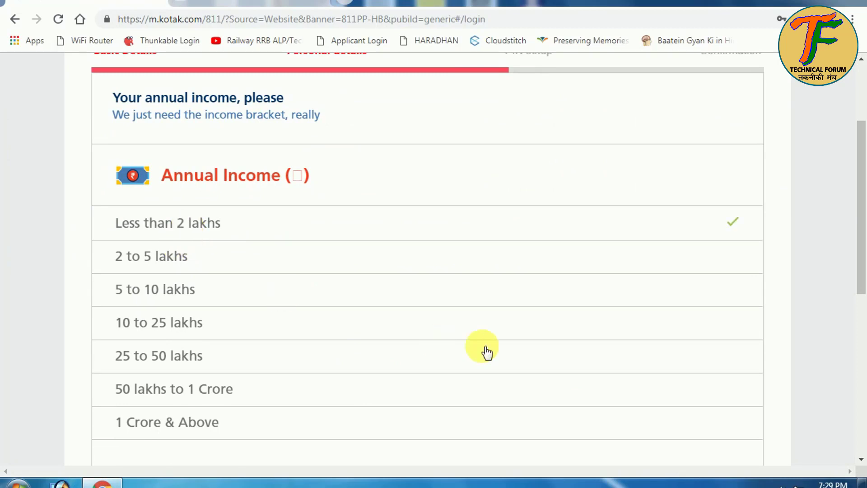
{"action": "scroll", "coordinate": [522, 356], "scroll_direction": "down", "scroll_amount": 6}
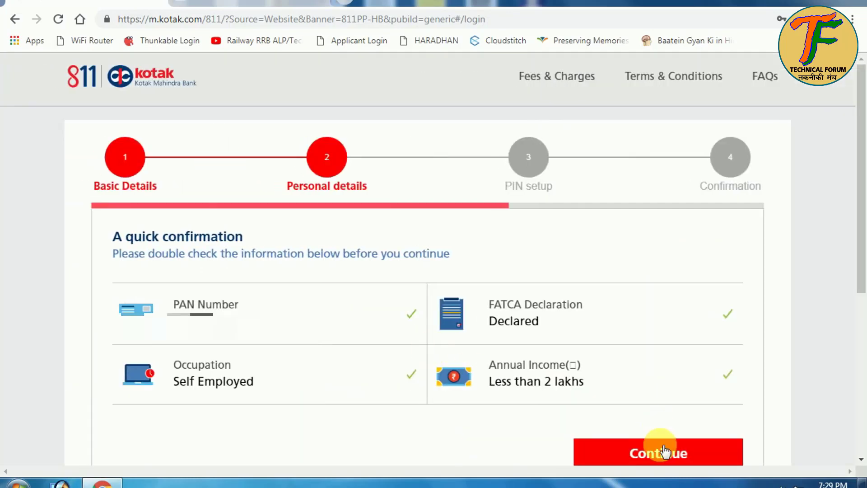
{"action": "left_click", "coordinate": [664, 451]}
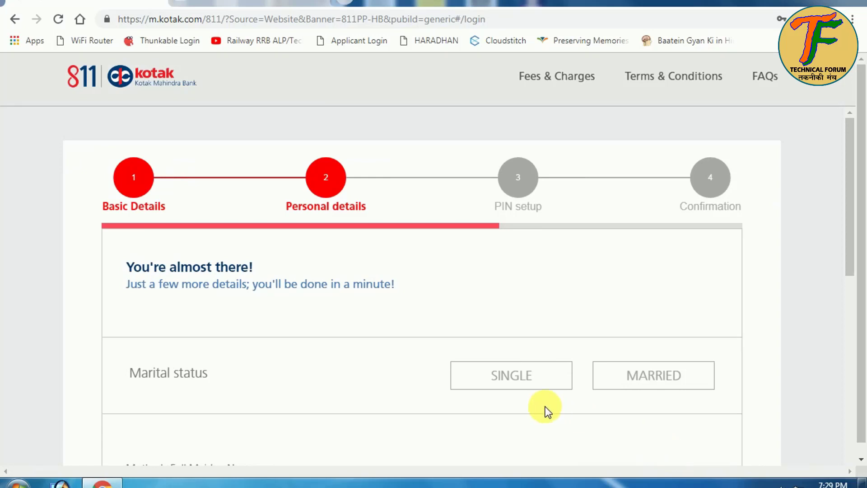
Step: Mark marital status Single and enter the mother's maiden name, father's name and e-mail address
{"action": "left_click", "coordinate": [514, 382]}
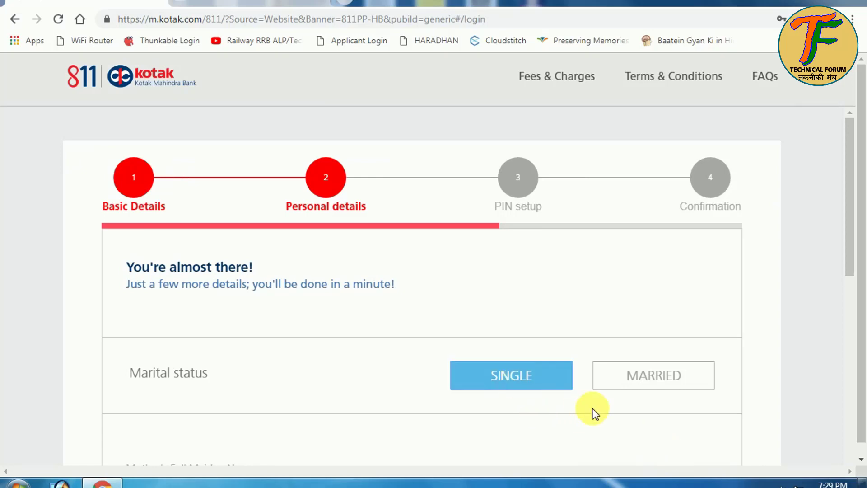
{"action": "scroll", "coordinate": [593, 408], "scroll_direction": "down", "scroll_amount": 5}
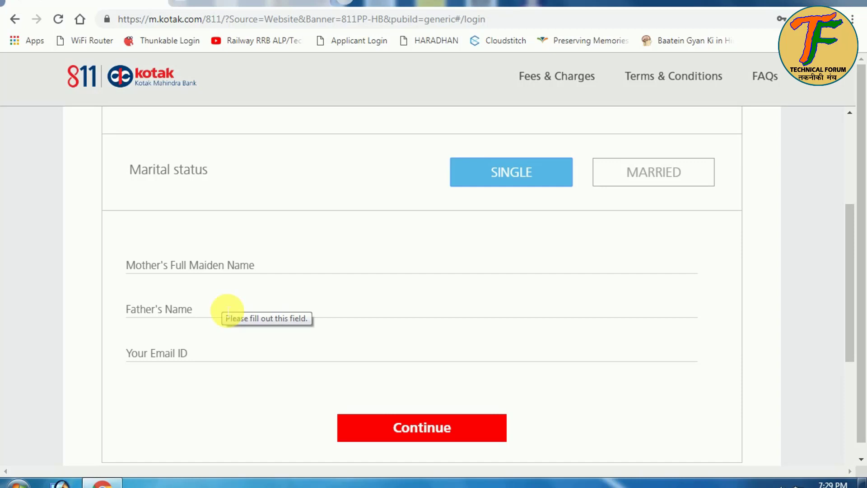
{"action": "left_click", "coordinate": [203, 265]}
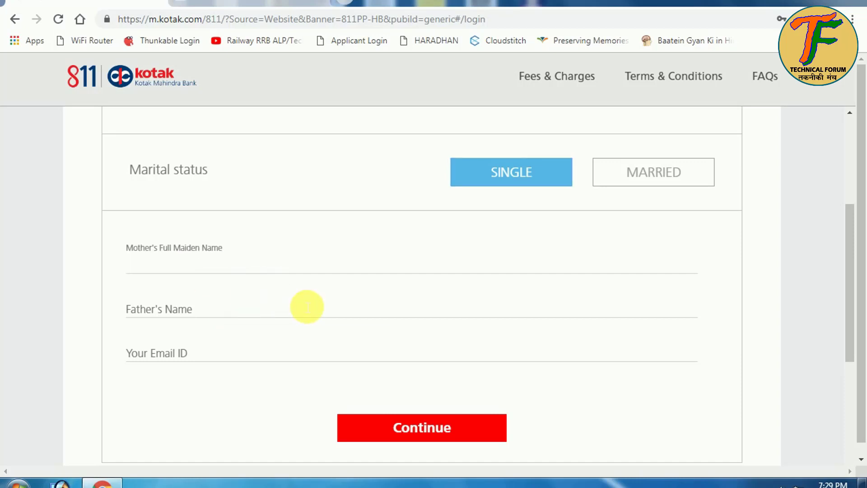
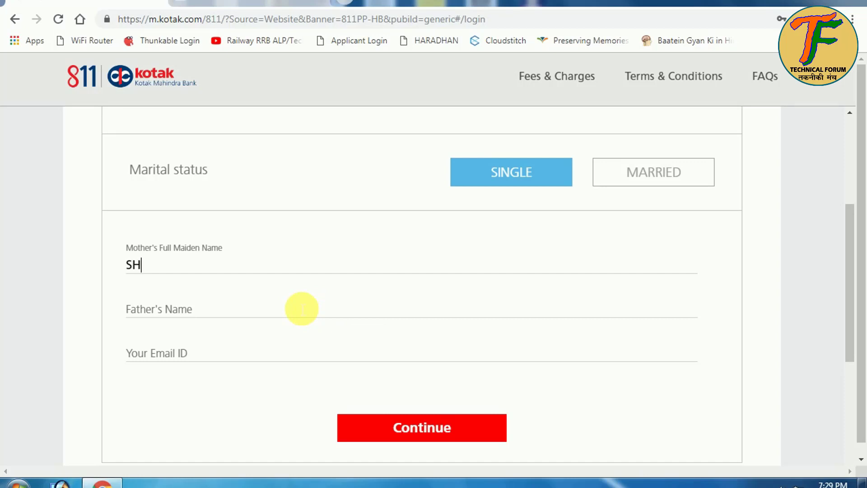
{"action": "left_click", "coordinate": [284, 313]}
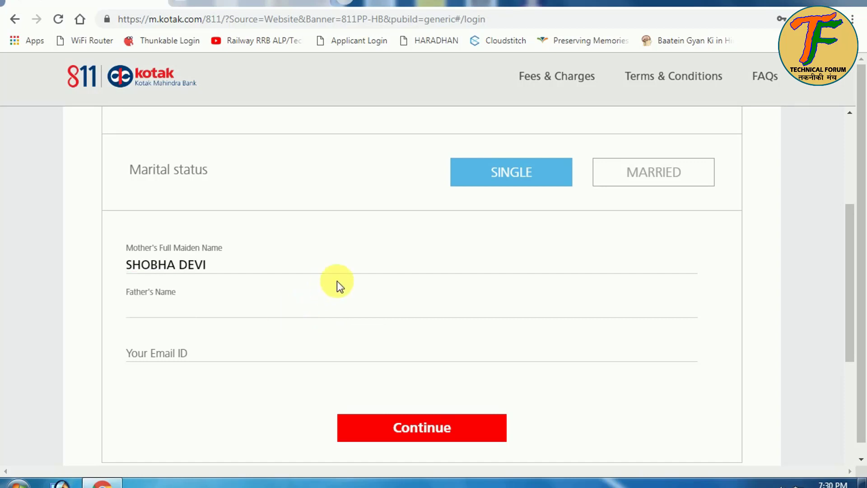
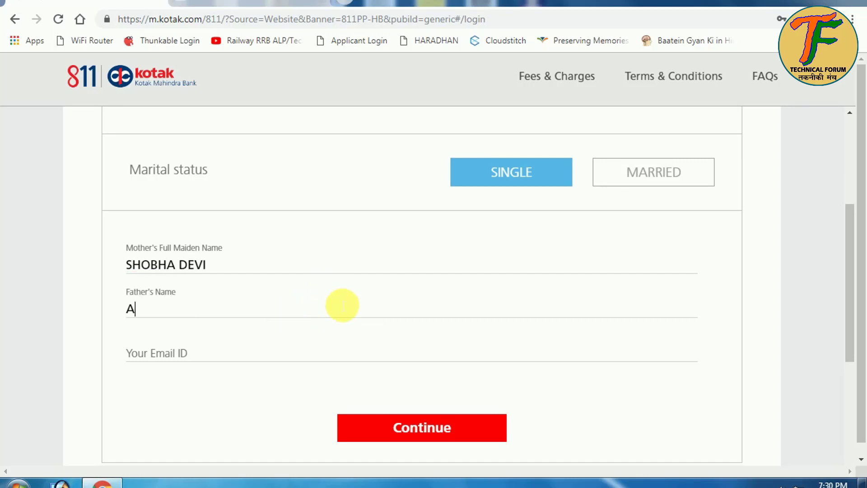
{"action": "left_click", "coordinate": [282, 350]}
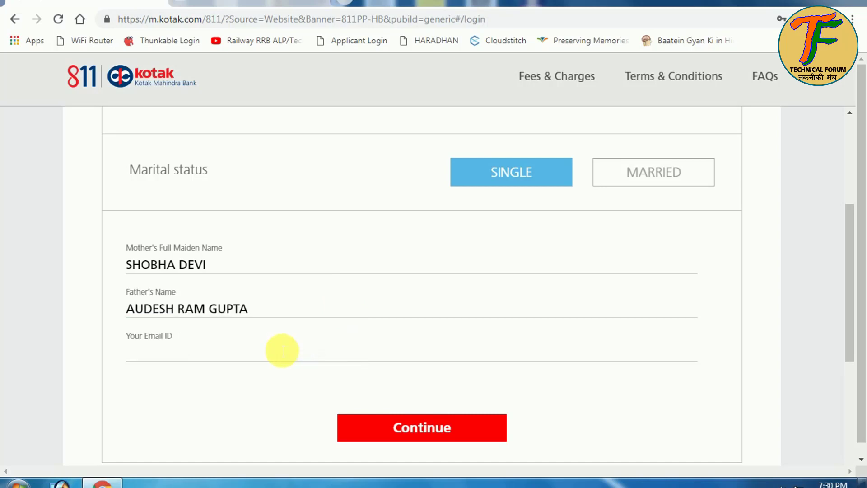
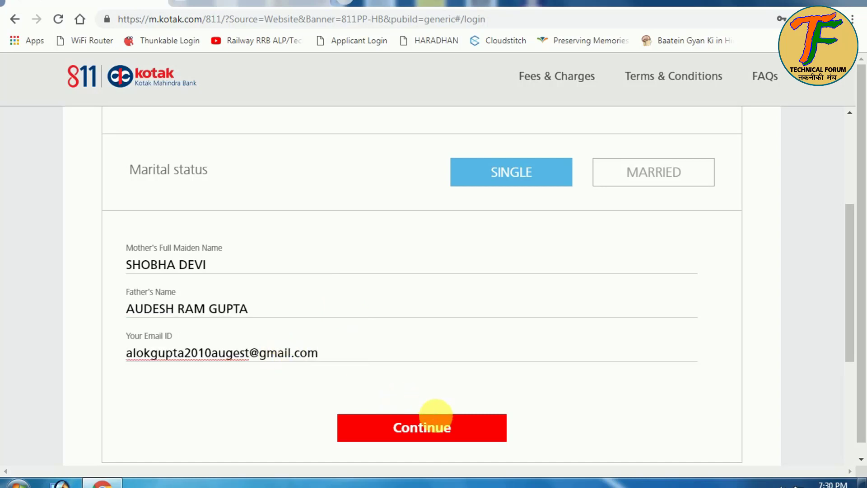
{"action": "left_click", "coordinate": [440, 428]}
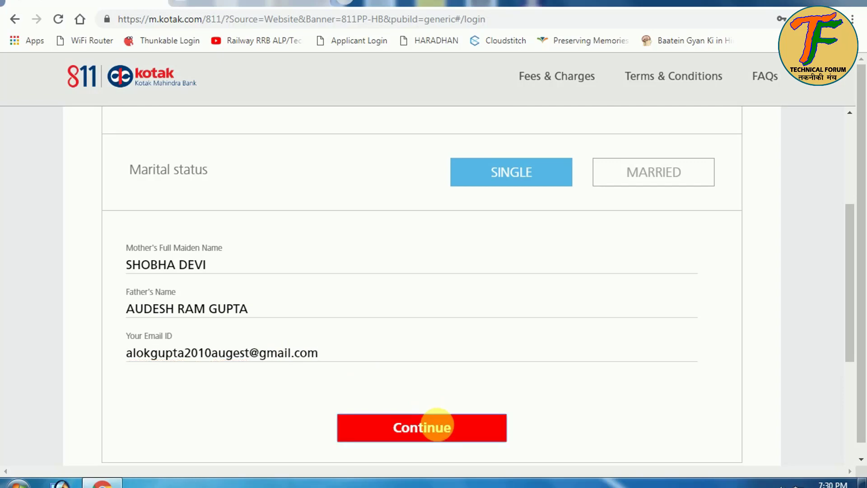
{"action": "scroll", "coordinate": [431, 412], "scroll_direction": "down", "scroll_amount": 3}
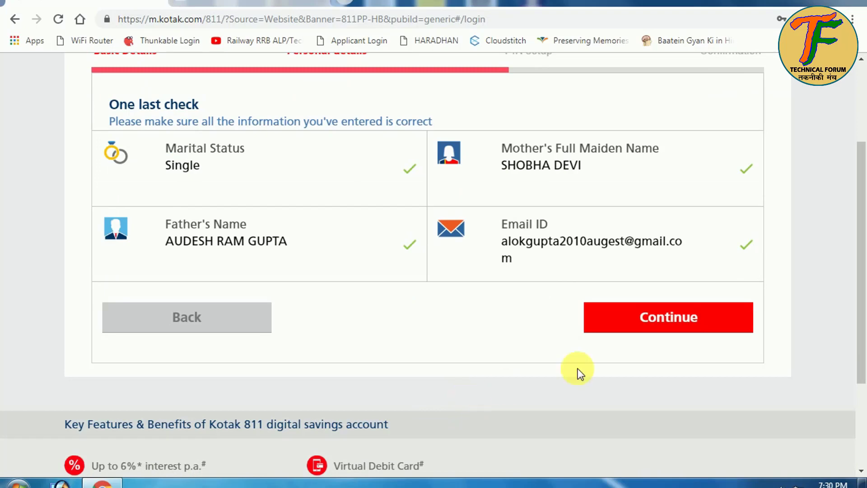
Step: Confirm the One last check and accept the crypto-currency and WhatsApp declarations
{"action": "left_click", "coordinate": [637, 323]}
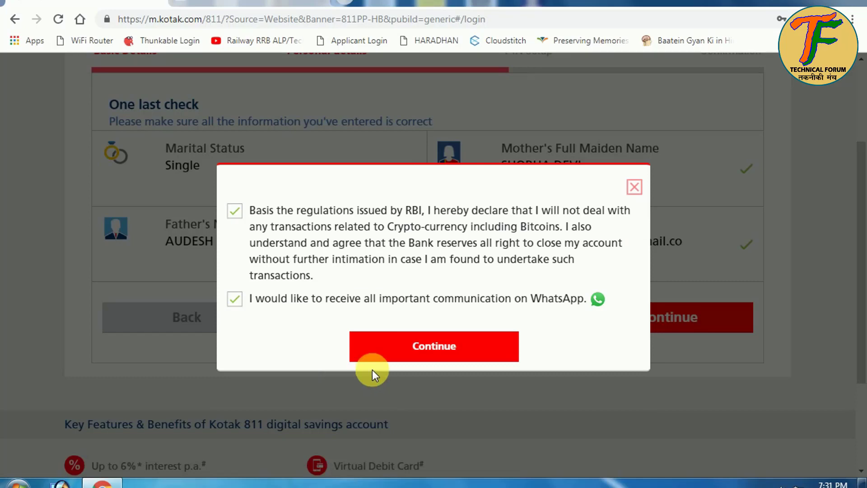
{"action": "left_click", "coordinate": [417, 355]}
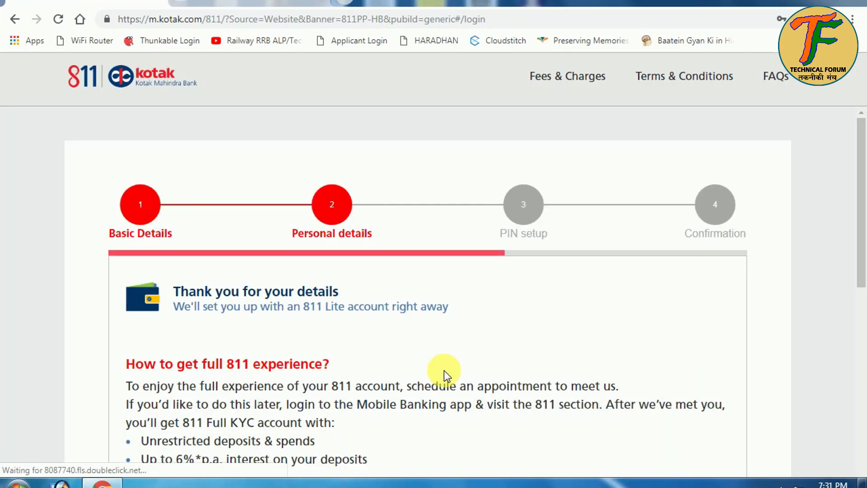
Step: Choose 'Schedule an Appointment Now' on the Thank you page to list KYC visit dates
{"action": "scroll", "coordinate": [443, 370], "scroll_direction": "down", "scroll_amount": 3}
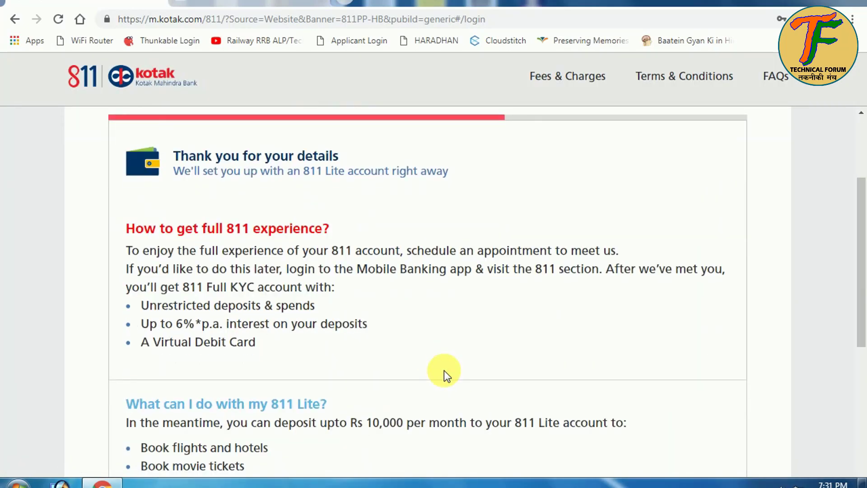
{"action": "scroll", "coordinate": [443, 370], "scroll_direction": "down", "scroll_amount": 5}
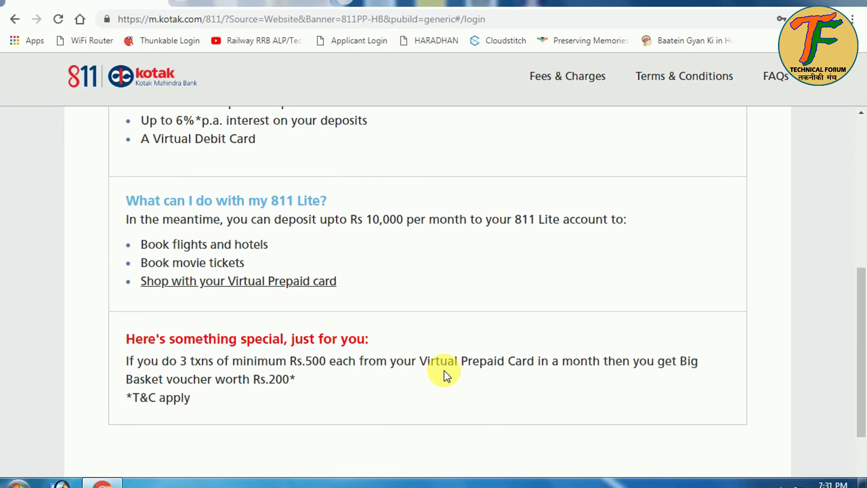
{"action": "scroll", "coordinate": [443, 370], "scroll_direction": "down", "scroll_amount": 2}
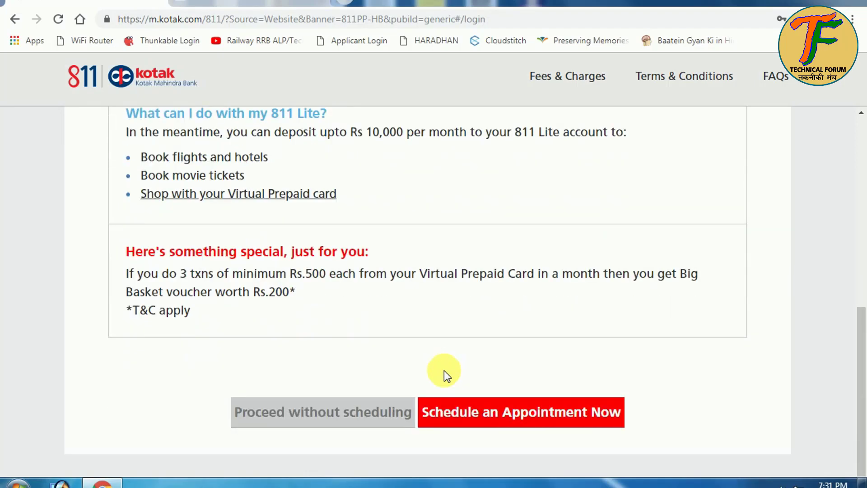
{"action": "left_click", "coordinate": [497, 412]}
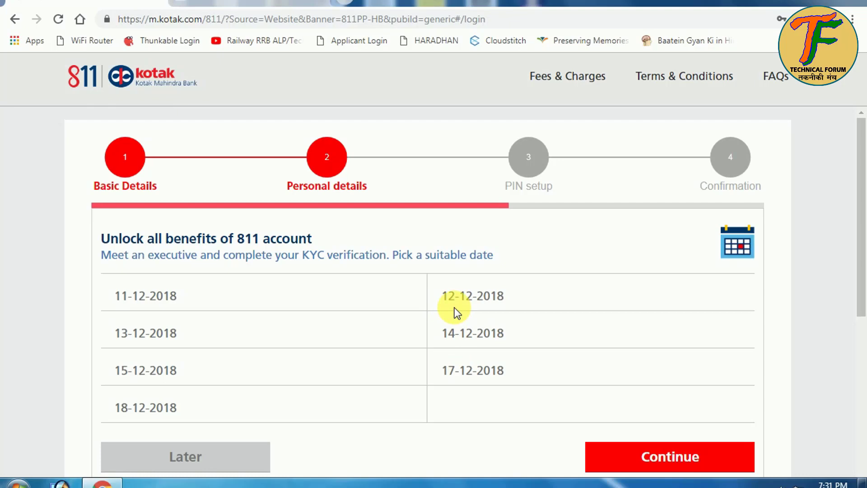
Step: Book the KYC visit for 18-12-2018 and confirm the appointment
{"action": "scroll", "coordinate": [456, 311], "scroll_direction": "down", "scroll_amount": 2}
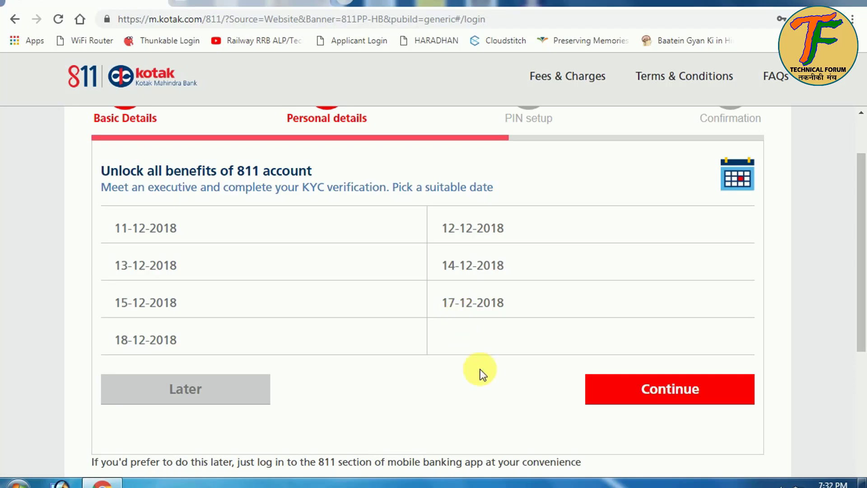
{"action": "double_click", "coordinate": [158, 341]}
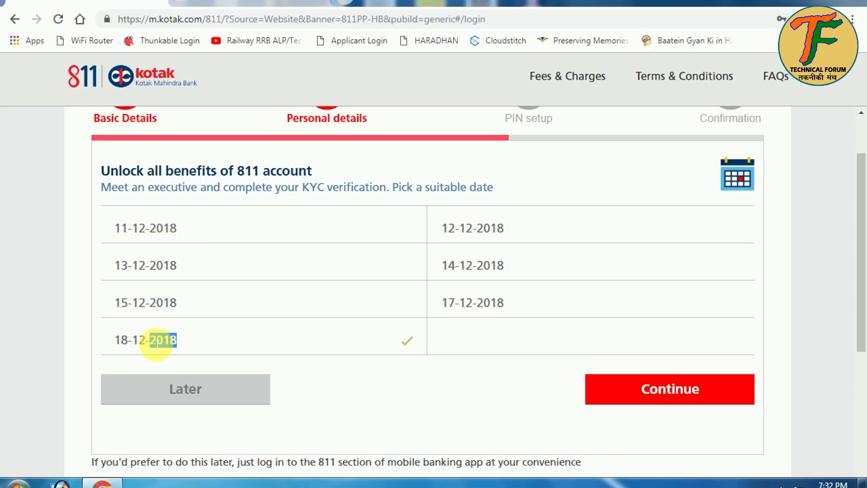
{"action": "left_click", "coordinate": [673, 387]}
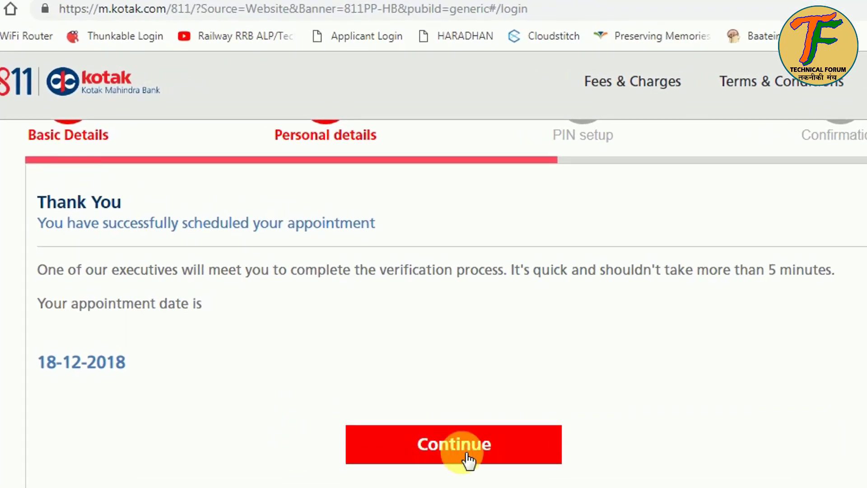
{"action": "left_click", "coordinate": [468, 460]}
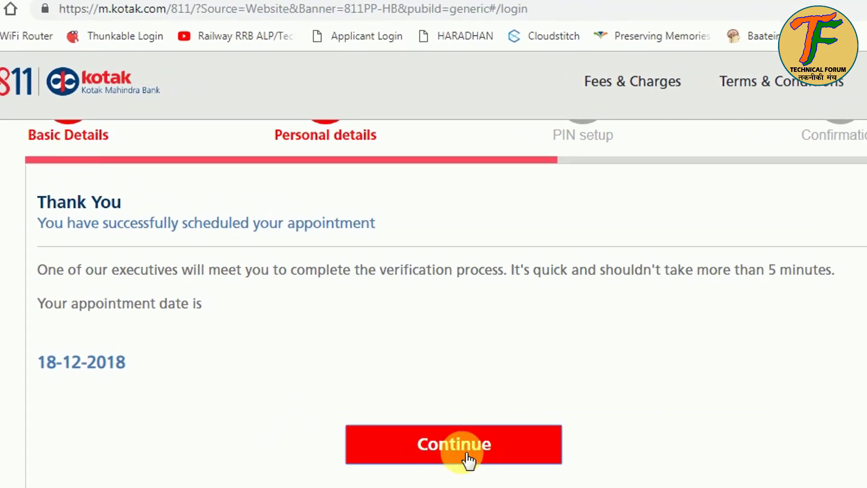
{"action": "scroll", "coordinate": [465, 453], "scroll_direction": "down", "scroll_amount": 2}
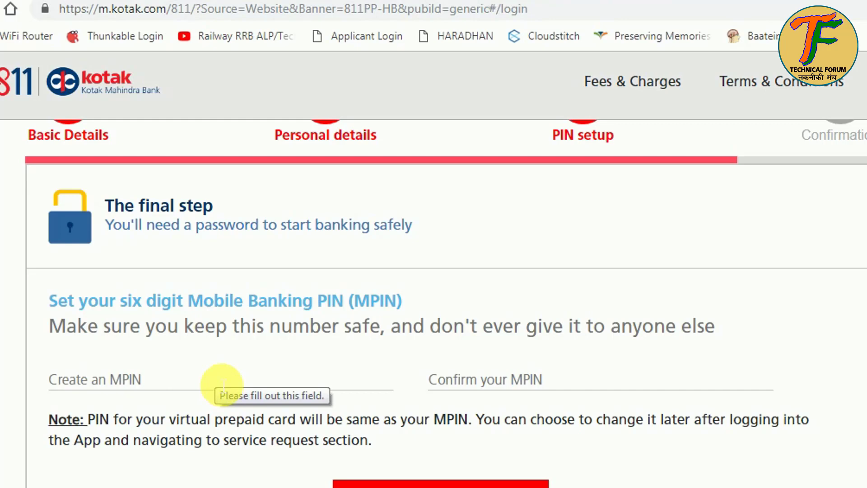
Step: Enter the same six-digit MPIN in the create and confirm fields, then submit it
{"action": "left_click", "coordinate": [222, 384]}
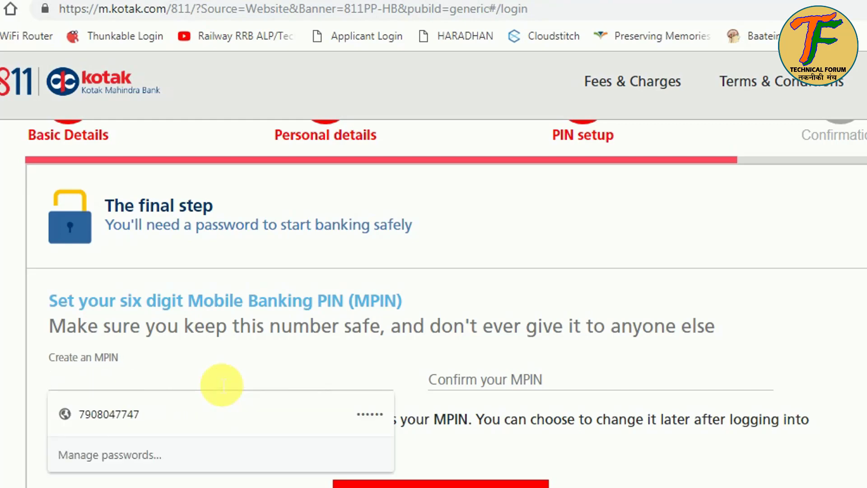
{"action": "type", "text": "•••••"}
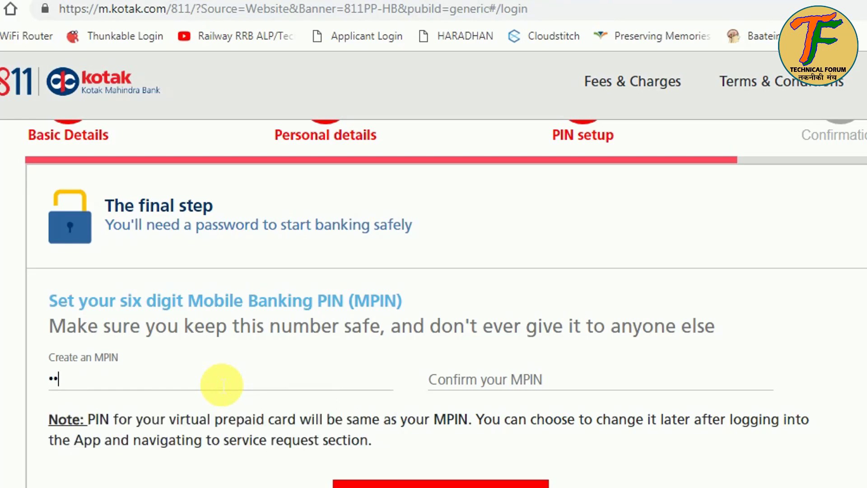
{"action": "type", "text": "•"}
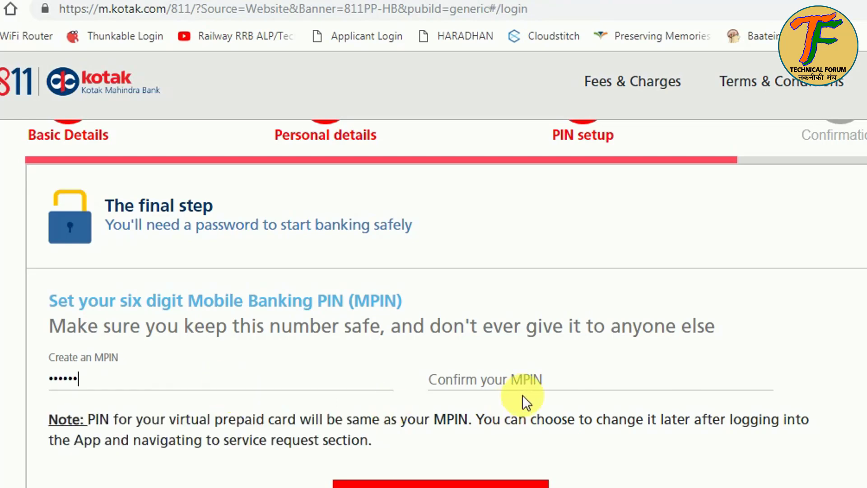
{"action": "left_click", "coordinate": [535, 391]}
{"action": "type", "text": "••••••"}
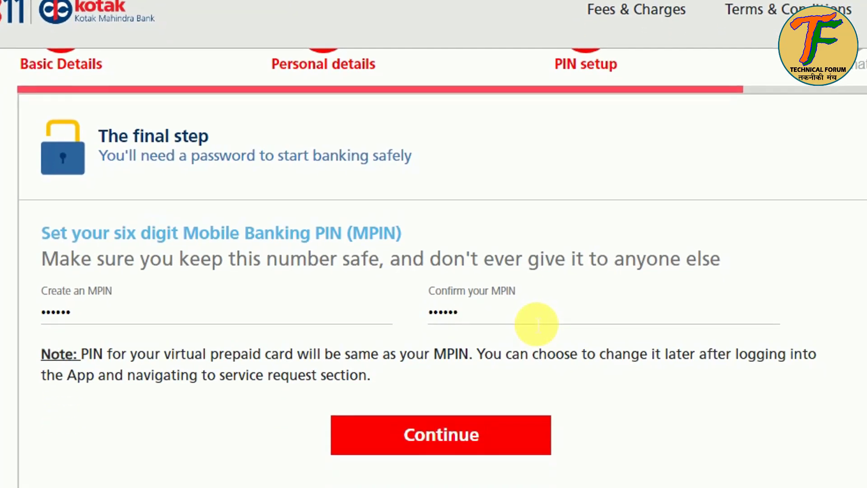
{"action": "left_click", "coordinate": [477, 445]}
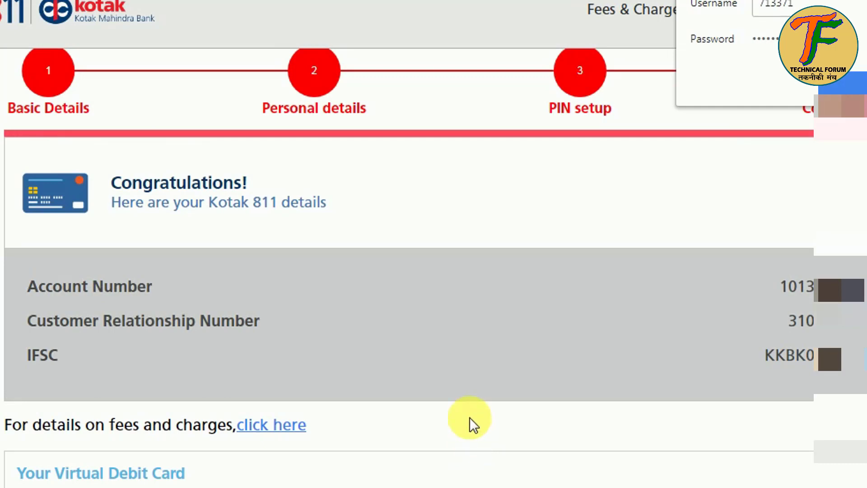
Step: Dismiss the browser's offer to save the login on the Congratulations page
{"action": "scroll", "coordinate": [469, 417], "scroll_direction": "down", "scroll_amount": 2}
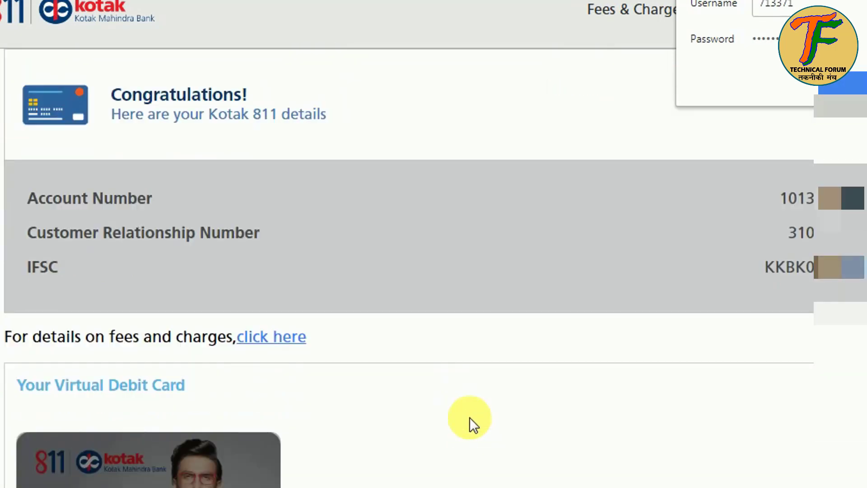
{"action": "scroll", "coordinate": [469, 417], "scroll_direction": "down", "scroll_amount": 2}
{"action": "scroll", "coordinate": [470, 417], "scroll_direction": "down", "scroll_amount": 1}
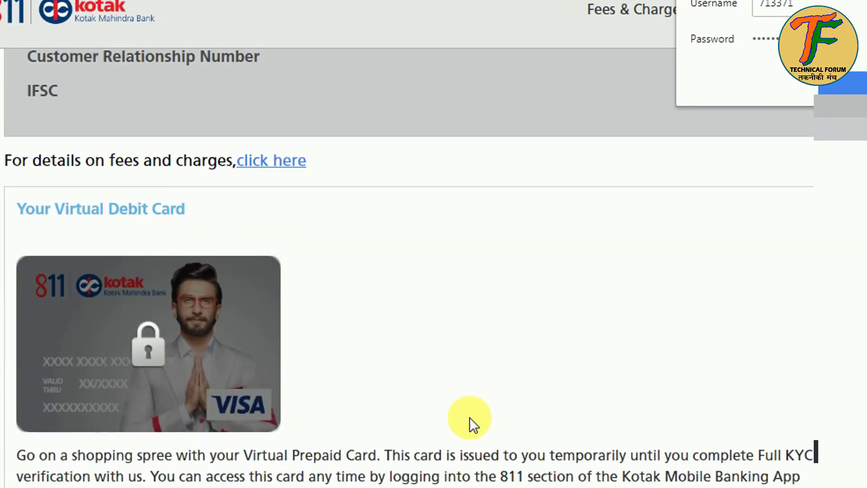
{"action": "scroll", "coordinate": [470, 417], "scroll_direction": "up", "scroll_amount": 3}
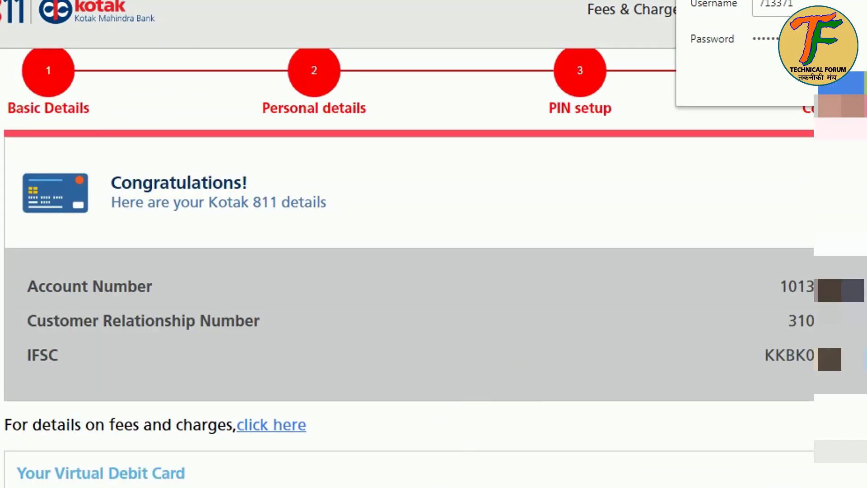
{"action": "left_click", "coordinate": [702, 318]}
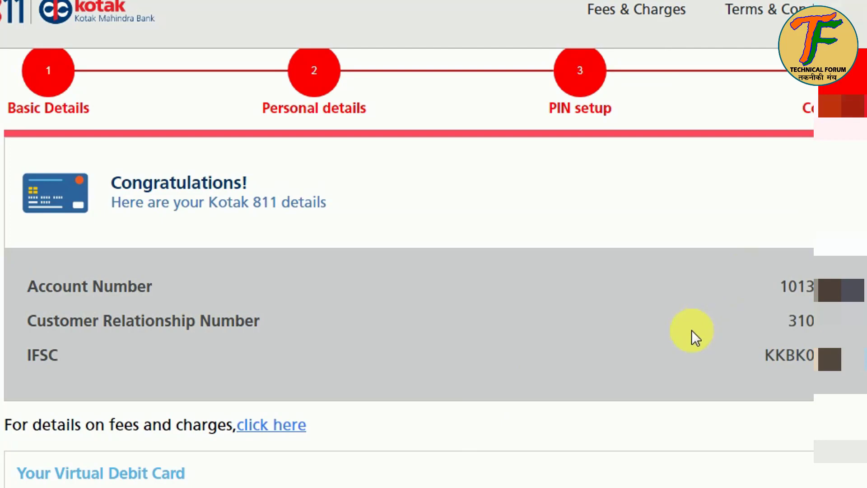
Step: Review the new account details and temporary Virtual Debit Card, then continue
{"action": "scroll", "coordinate": [681, 299], "scroll_direction": "up", "scroll_amount": 1}
{"action": "scroll", "coordinate": [682, 299], "scroll_direction": "down", "scroll_amount": 2}
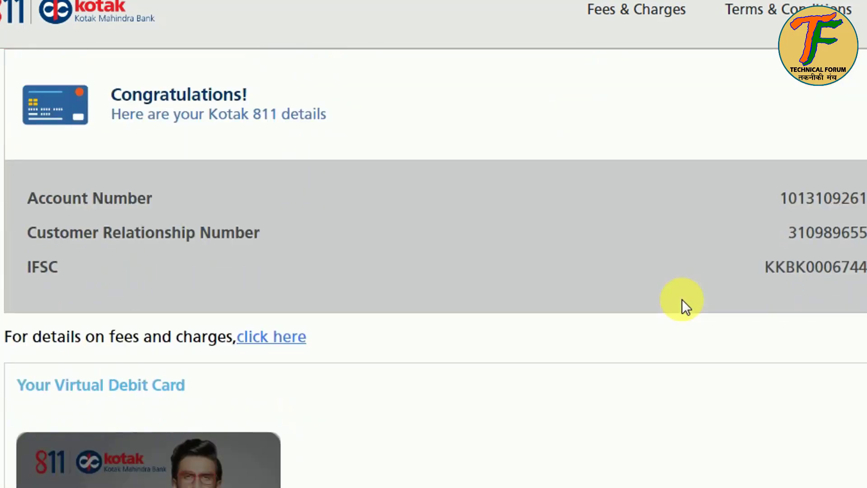
{"action": "scroll", "coordinate": [681, 299], "scroll_direction": "down", "scroll_amount": 4}
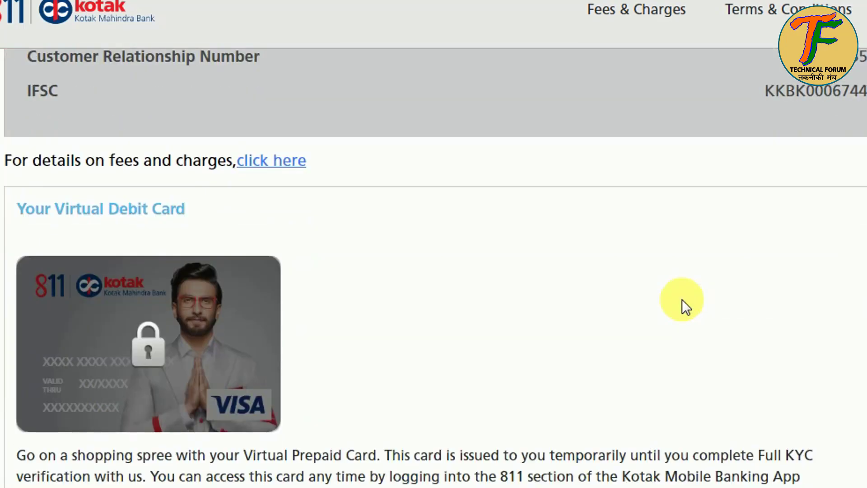
{"action": "scroll", "coordinate": [683, 300], "scroll_direction": "down", "scroll_amount": 4}
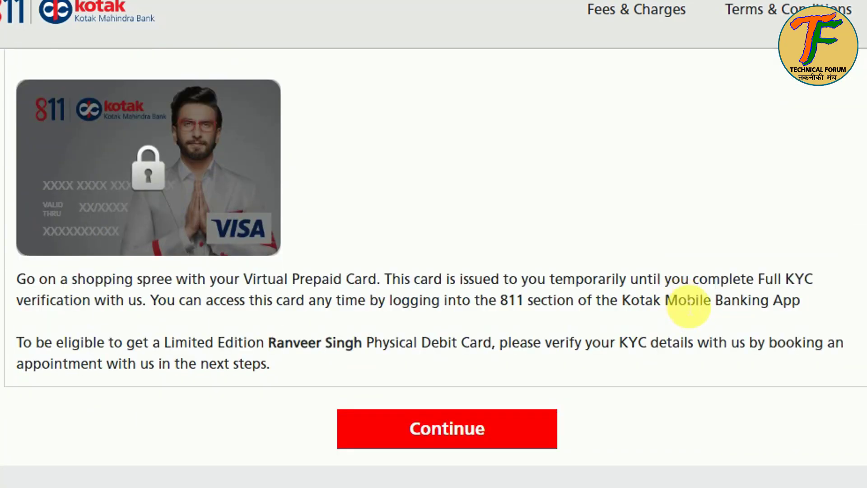
{"action": "left_click", "coordinate": [445, 436]}
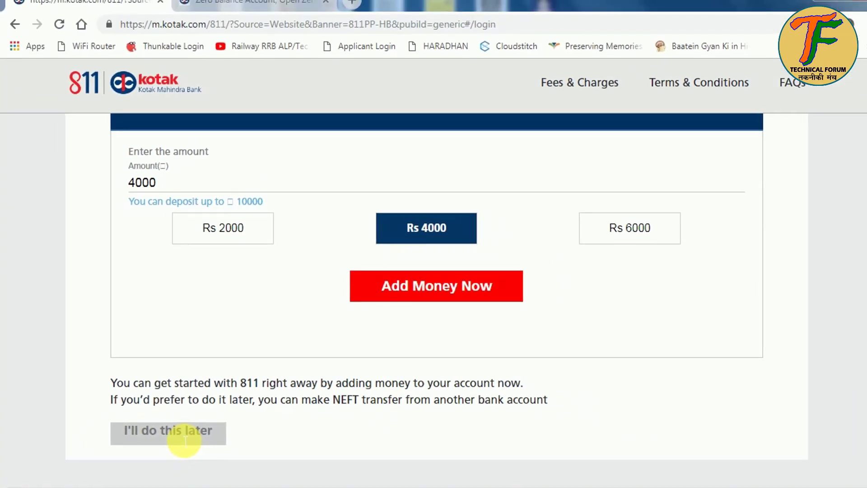
Step: Choose 'I'll do this later' for adding money, then open 'Download Mobile Banking App'
{"action": "left_click", "coordinate": [135, 463]}
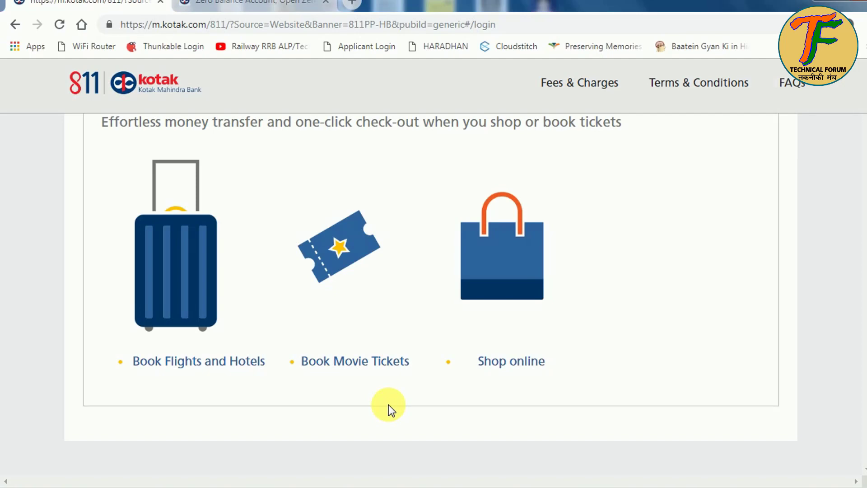
{"action": "scroll", "coordinate": [388, 405], "scroll_direction": "down", "scroll_amount": 6}
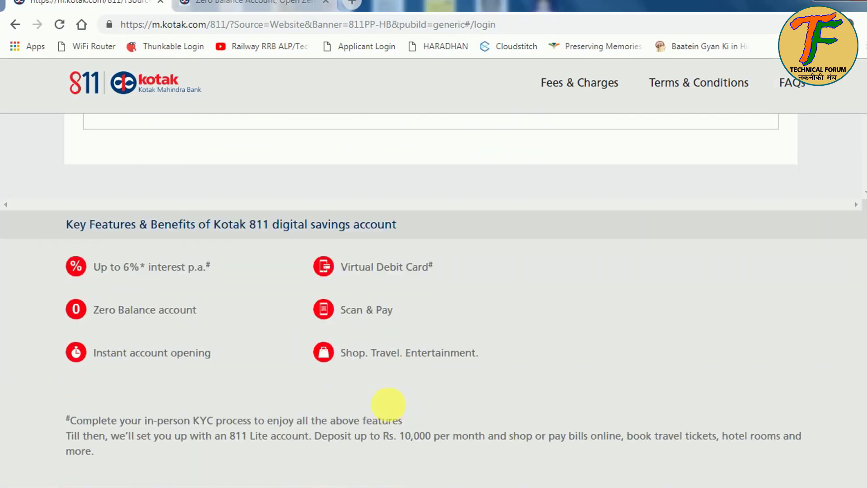
{"action": "scroll", "coordinate": [388, 404], "scroll_direction": "up", "scroll_amount": 5}
{"action": "scroll", "coordinate": [388, 403], "scroll_direction": "up", "scroll_amount": 2}
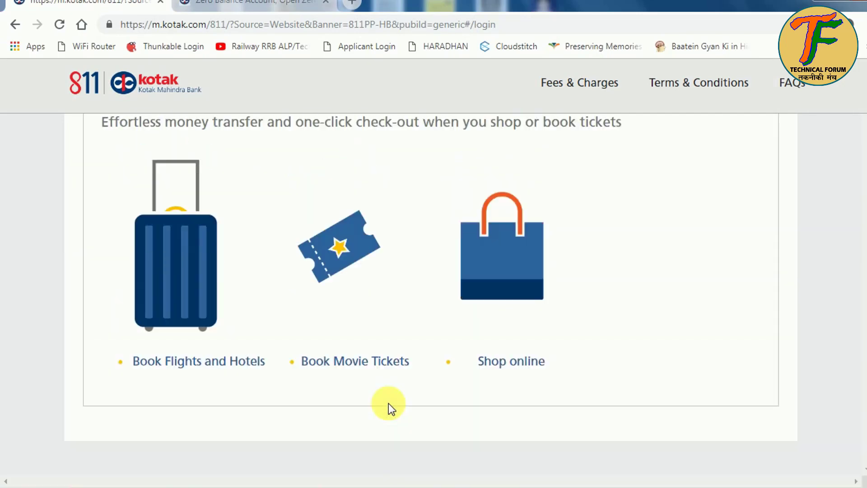
{"action": "scroll", "coordinate": [388, 402], "scroll_direction": "up", "scroll_amount": 5}
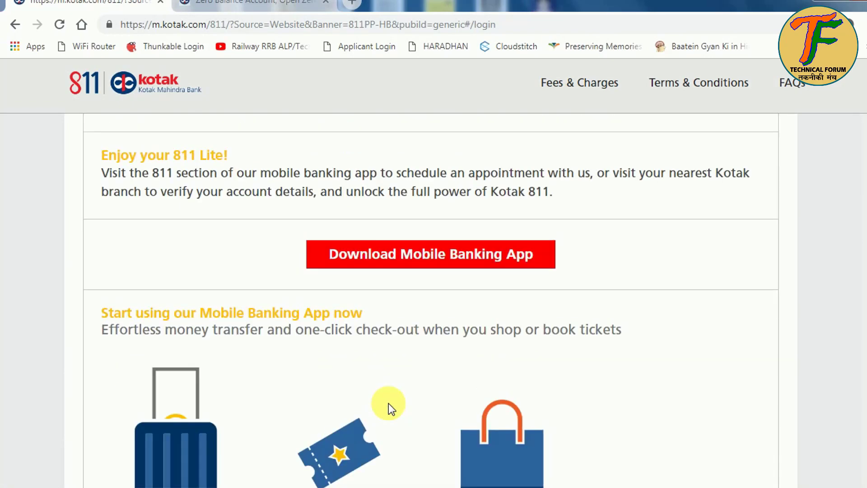
{"action": "left_click", "coordinate": [463, 267]}
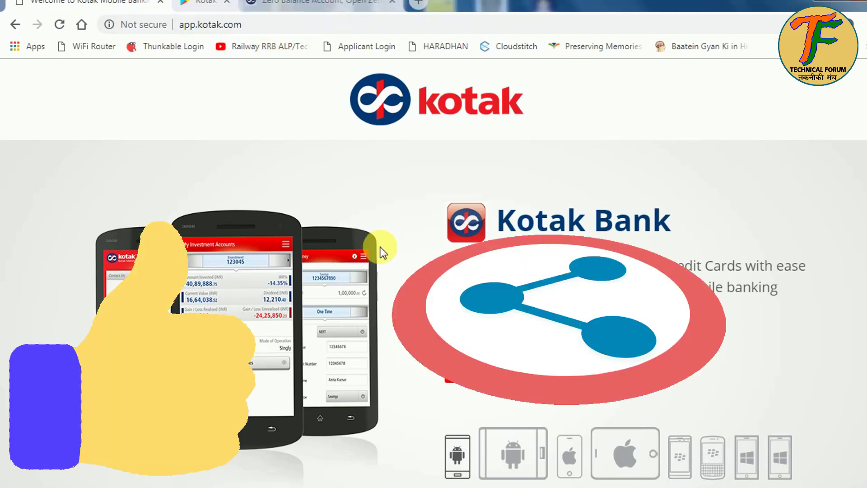
{"action": "scroll", "coordinate": [381, 253], "scroll_direction": "down", "scroll_amount": 5}
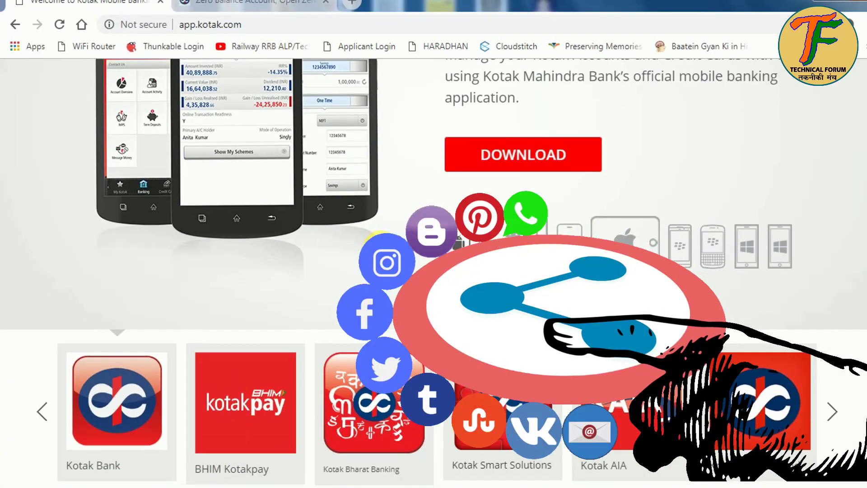
{"action": "scroll", "coordinate": [380, 247], "scroll_direction": "up", "scroll_amount": 5}
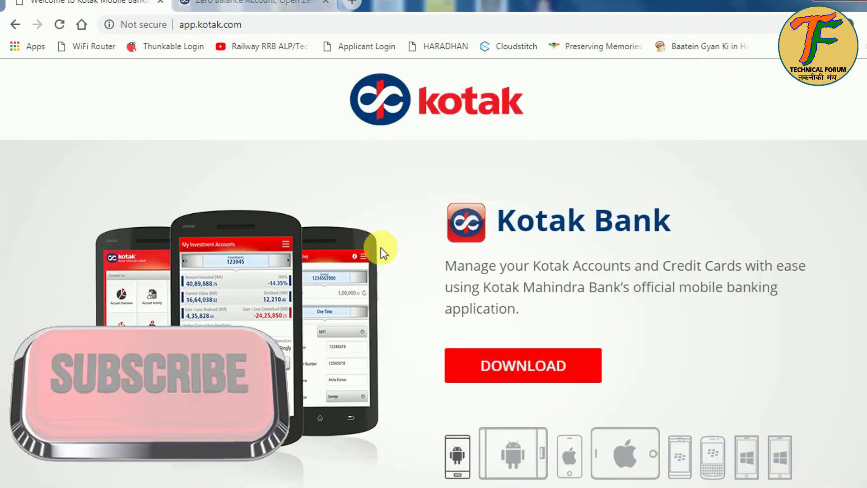